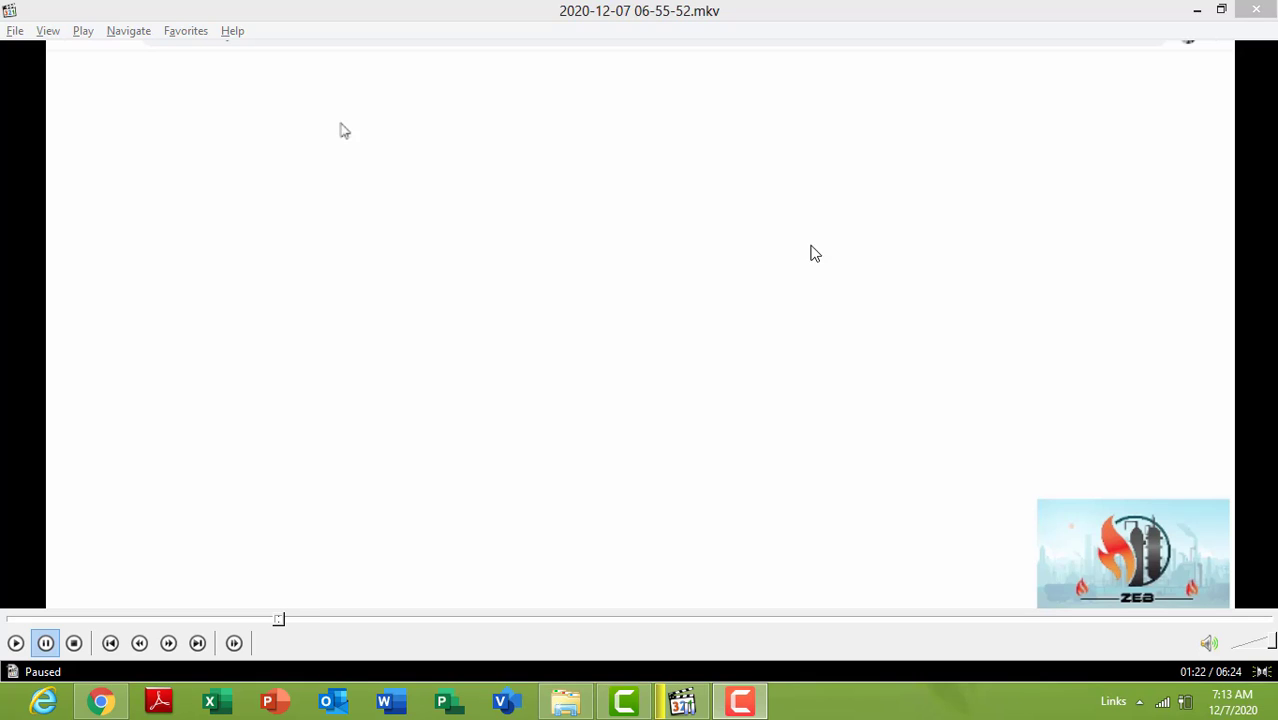
# Step: Load the downloadly.ir home page in Chrome until the Google Translate offer appears
pyautogui.click(760, 296)
pyautogui.click(760, 296)
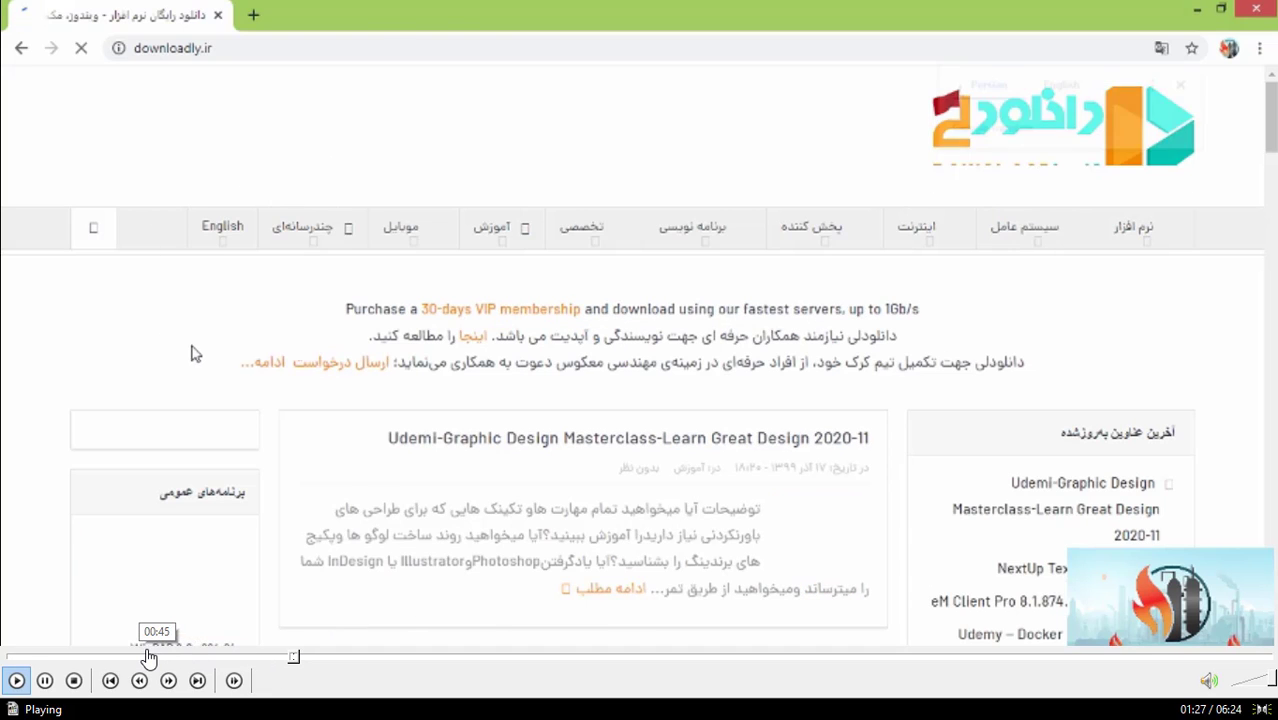
pyautogui.click(143, 655)
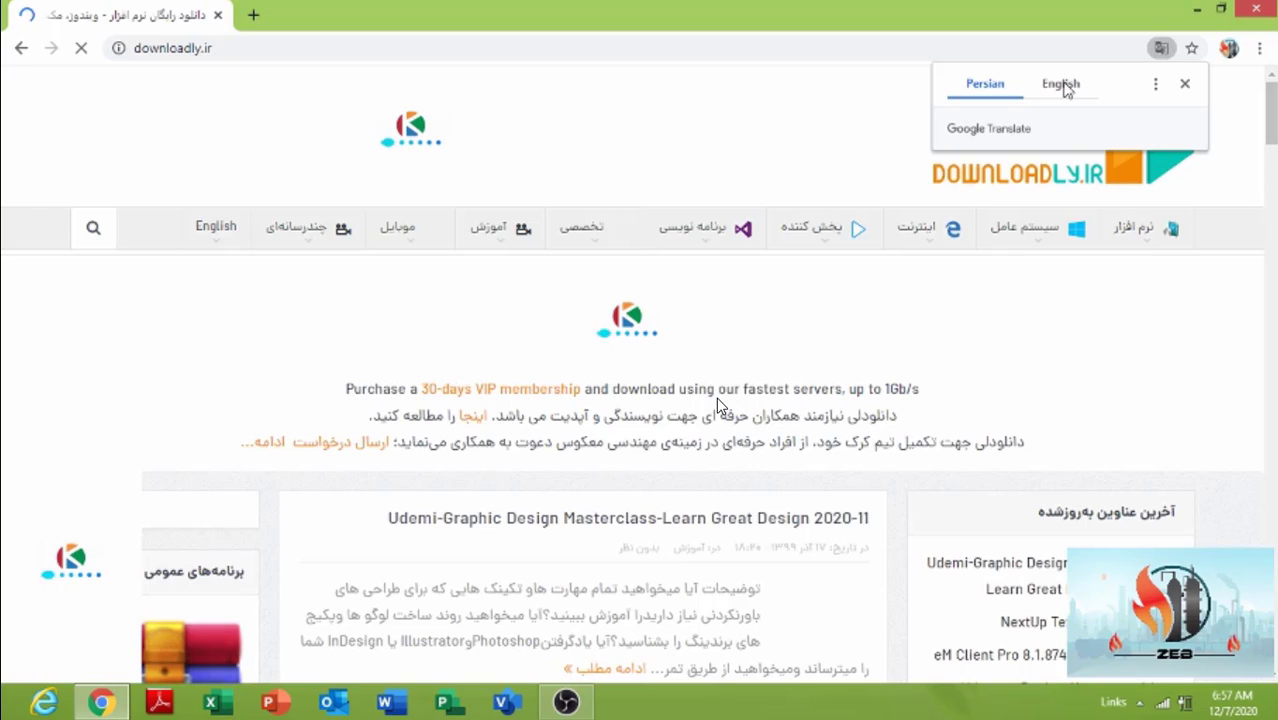
# Step: Translate downloadly.ir to English and enter 'pro II' in the site search box
pyautogui.click(1064, 84)
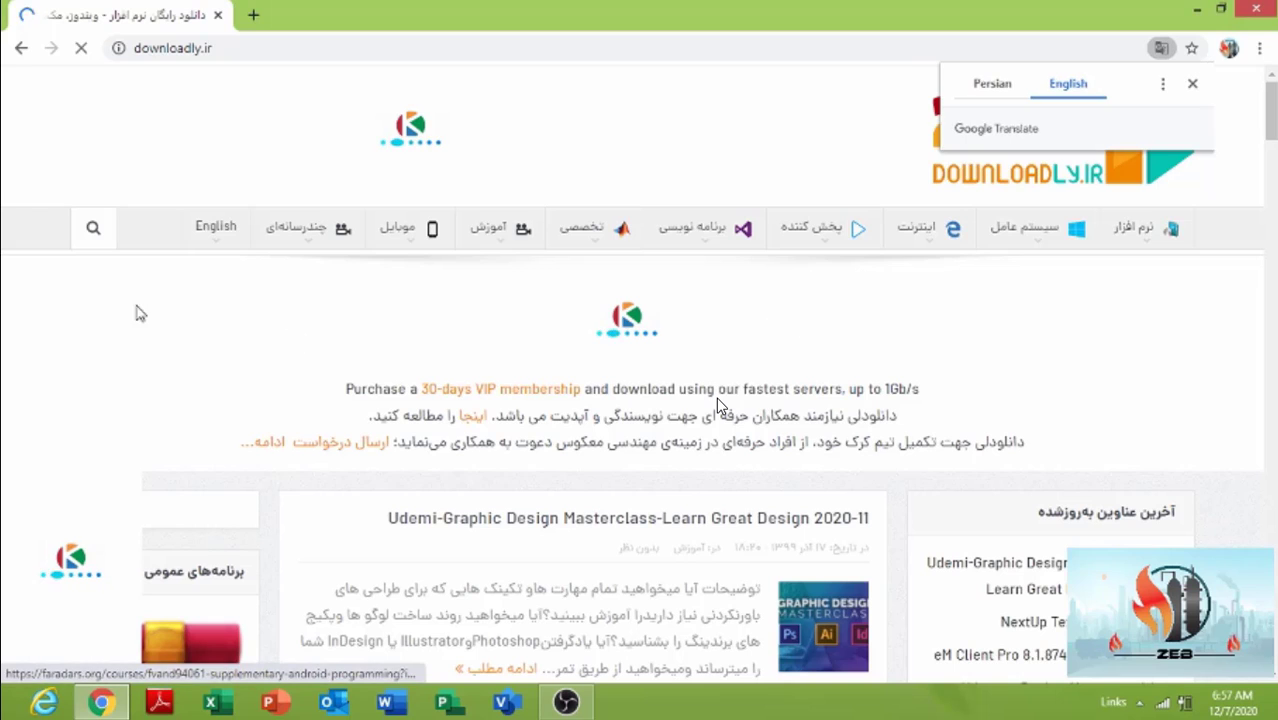
pyautogui.click(93, 238)
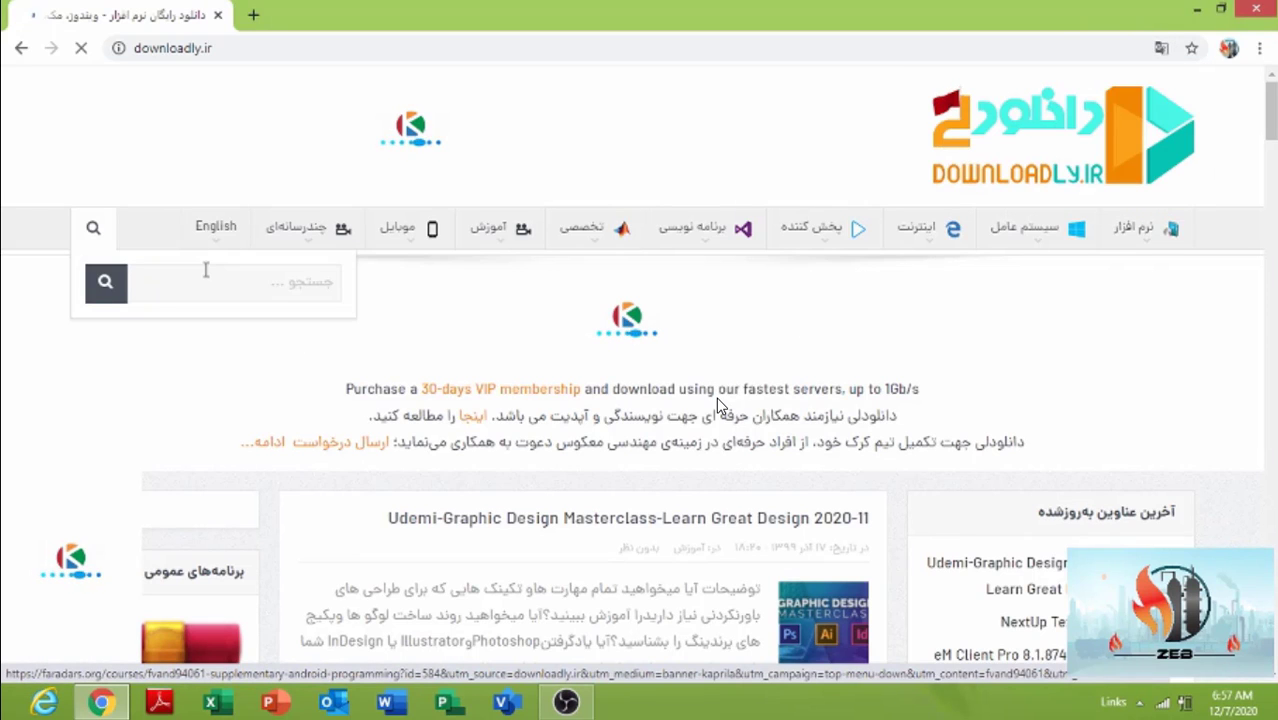
pyautogui.click(242, 277)
pyautogui.write('p')
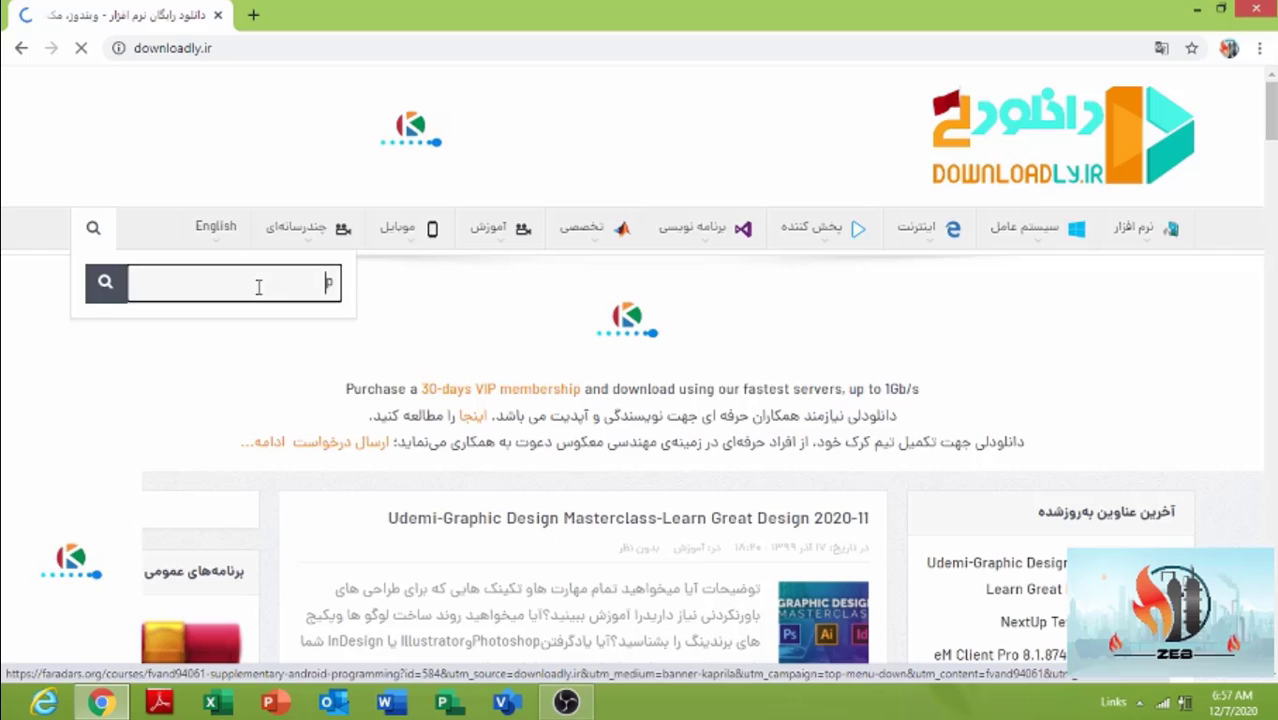
pyautogui.write('ro')
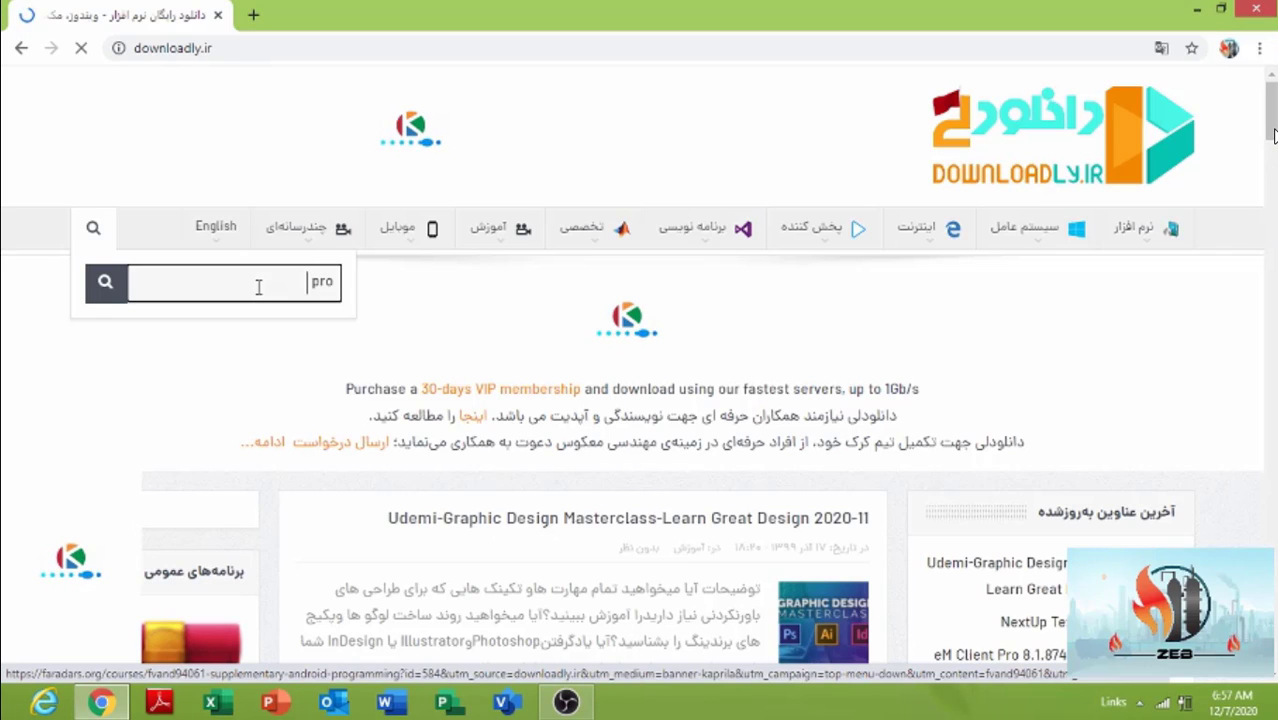
pyautogui.write(' II')
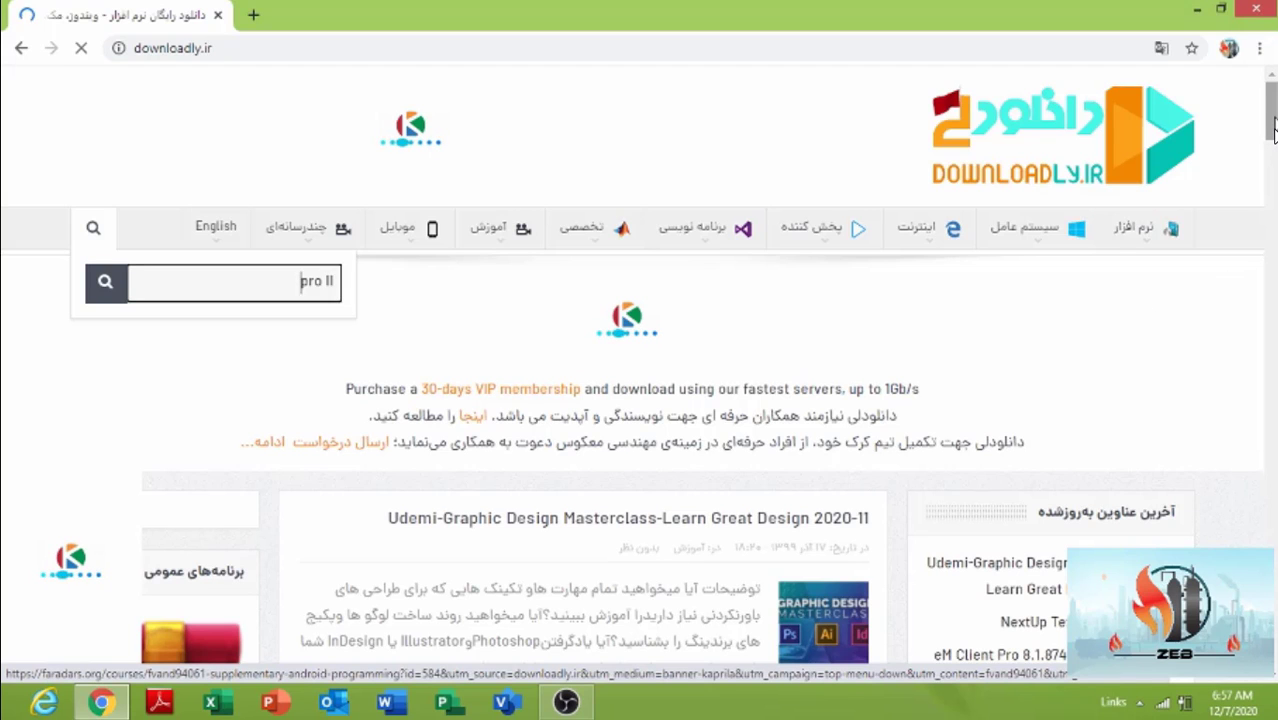
# Step: Scroll the 'pro II' results to the AVEVA SimSci PRO/II Process Engineering 10.2 x64 entry
pyautogui.scroll(-1, 1272, 132)
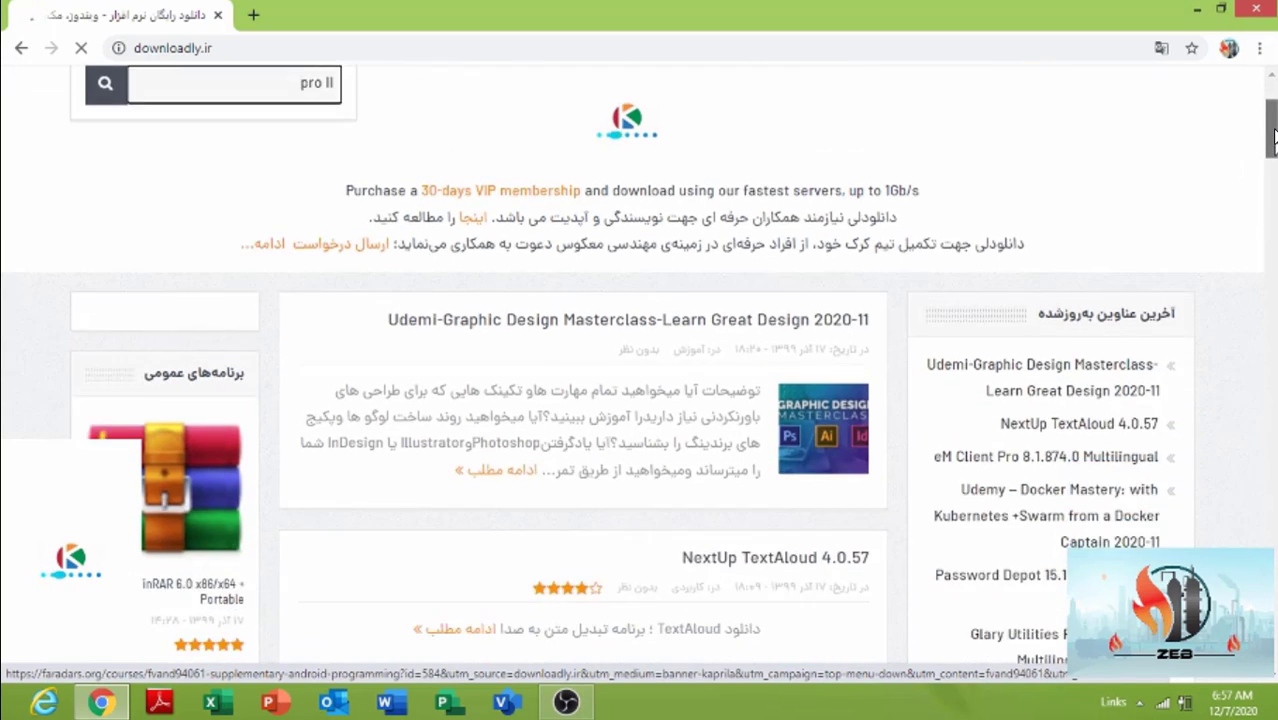
pyautogui.scroll(-3, 1272, 133)
pyautogui.scroll(-2, 1272, 135)
pyautogui.scroll(2, 1272, 135)
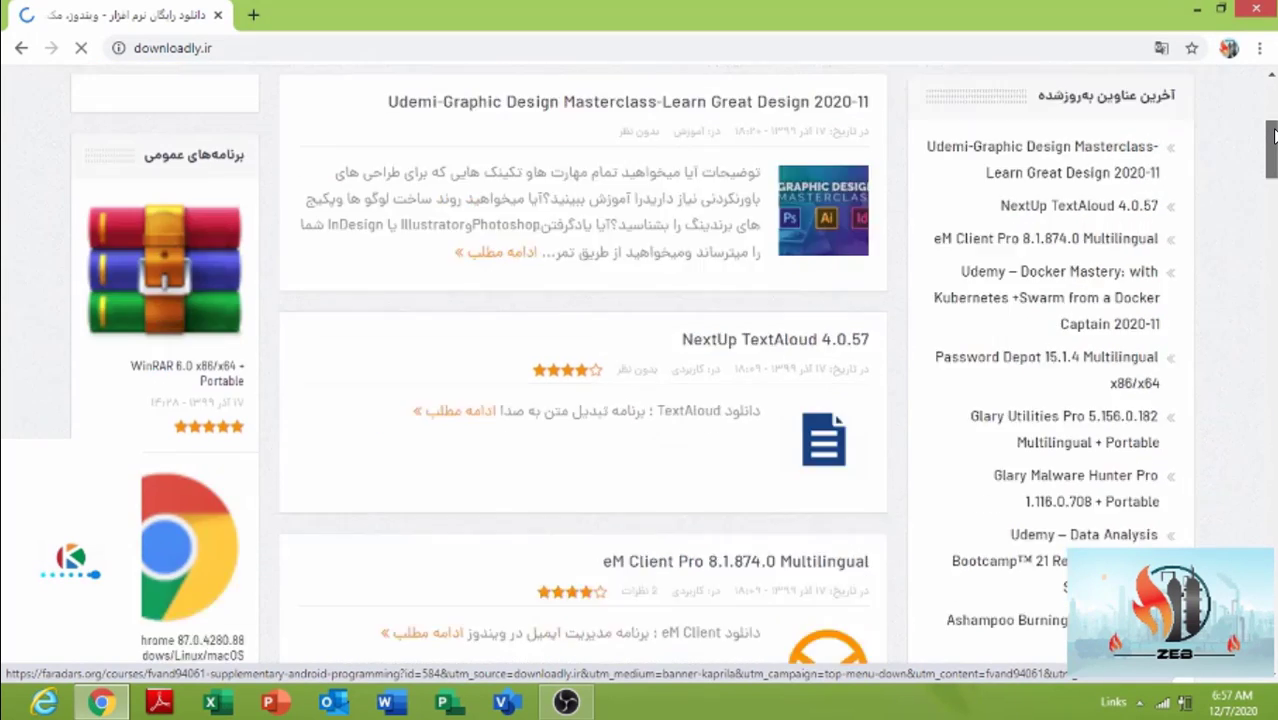
pyautogui.scroll(4, 1272, 135)
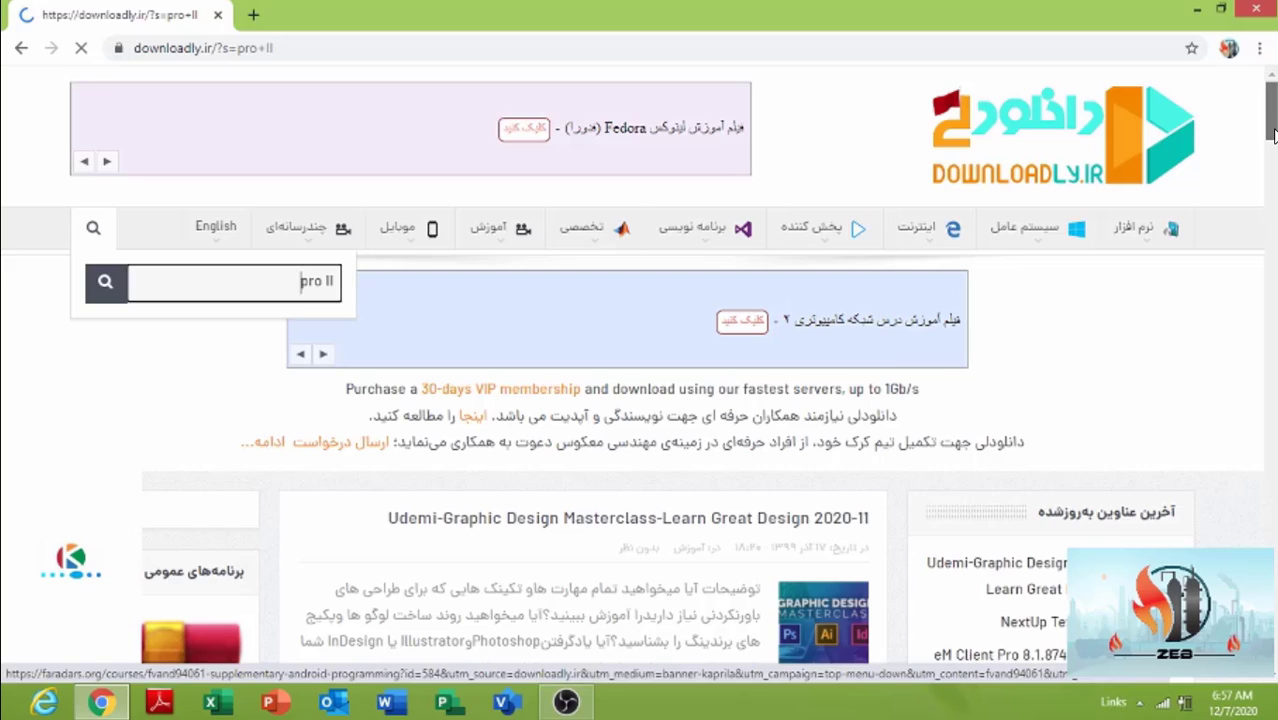
pyautogui.scroll(-3, 1272, 135)
pyautogui.scroll(-4, 1272, 135)
pyautogui.scroll(-5, 1272, 135)
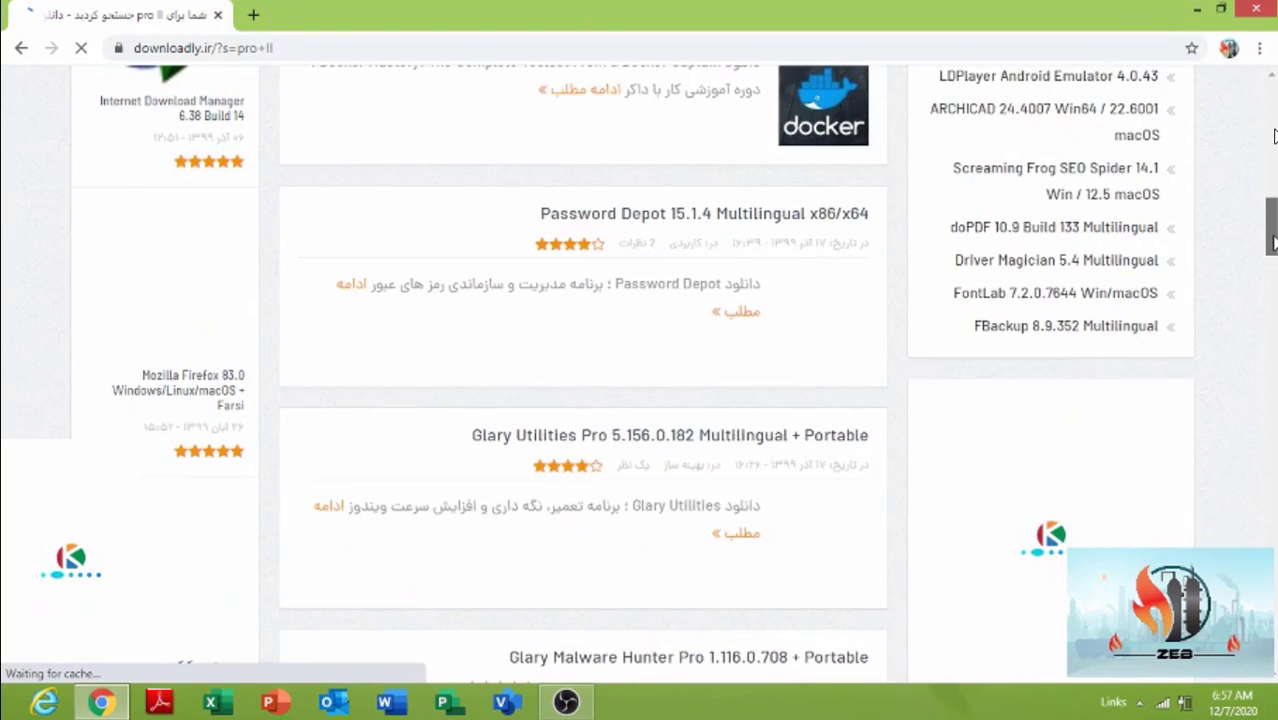
pyautogui.scroll(-5, 1272, 135)
pyautogui.scroll(15, 1272, 135)
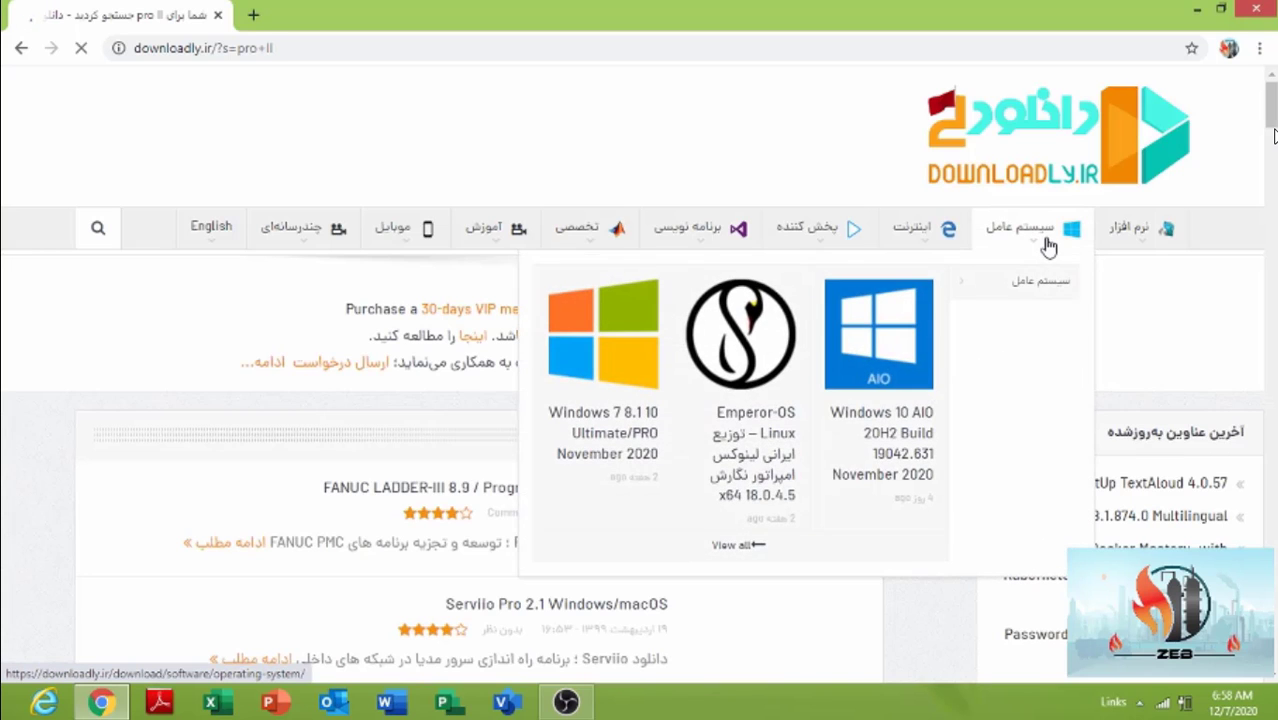
pyautogui.scroll(-8, 1274, 136)
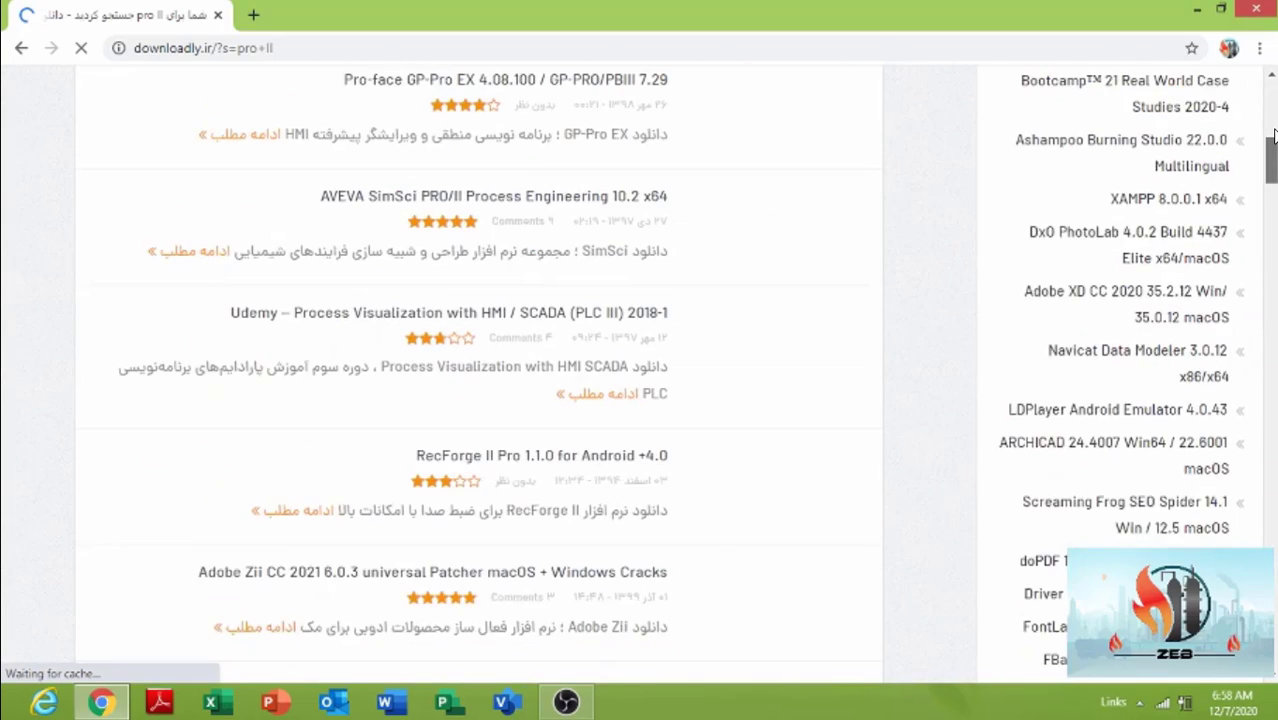
pyautogui.scroll(2, 1274, 136)
pyautogui.scroll(2, 1274, 136)
pyautogui.scroll(1, 1274, 136)
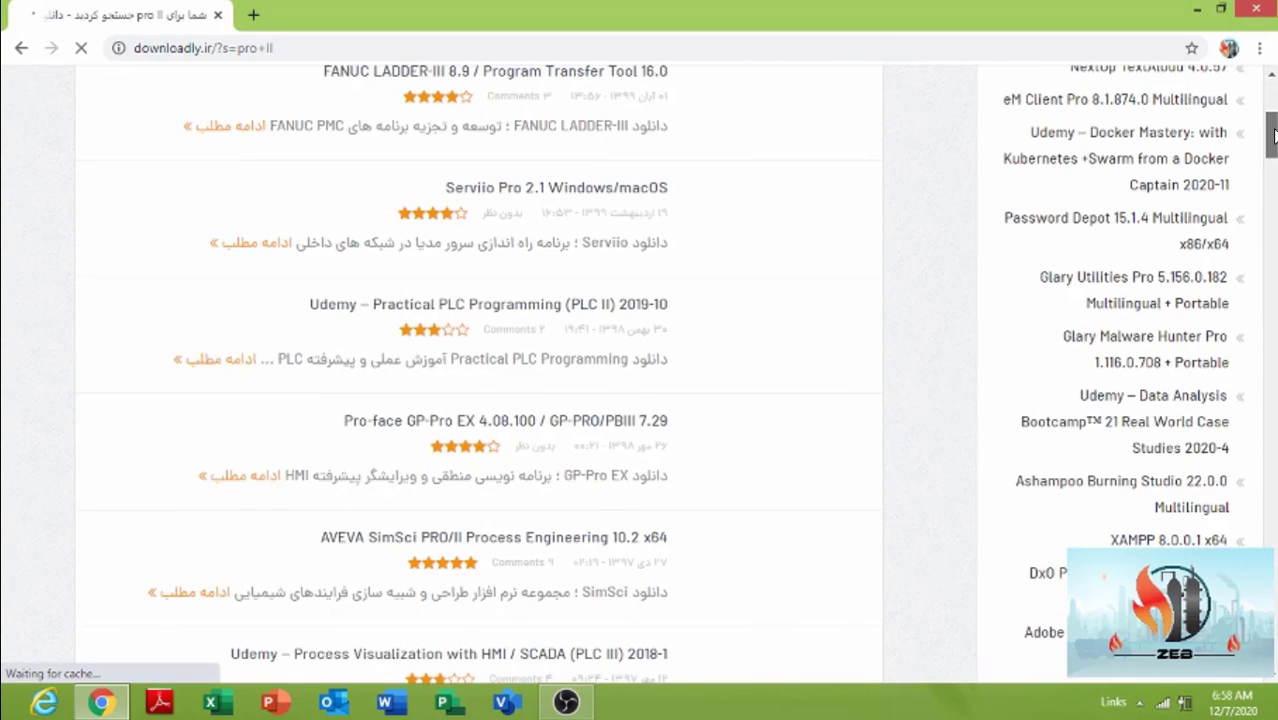
pyautogui.scroll(-1, 1274, 136)
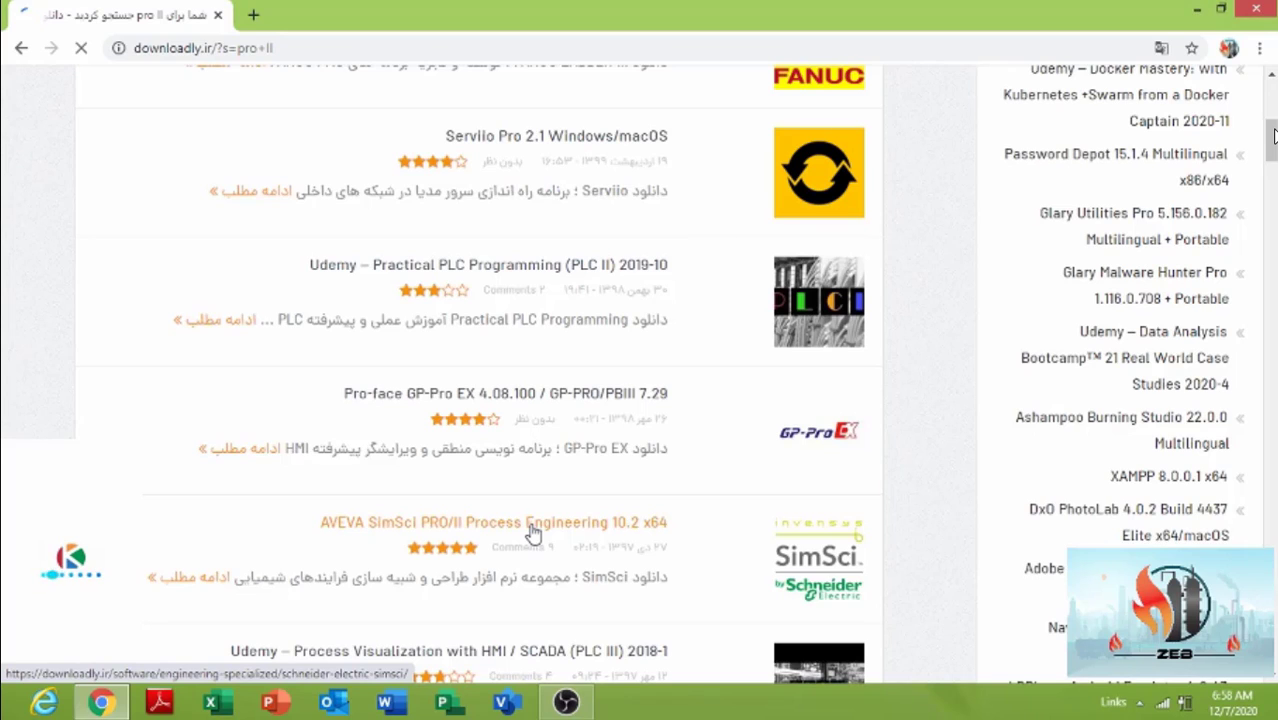
# Step: Open the AVEVA SimSci PRO/II 10.2 x64 article and scroll to its download links
pyautogui.click(533, 533)
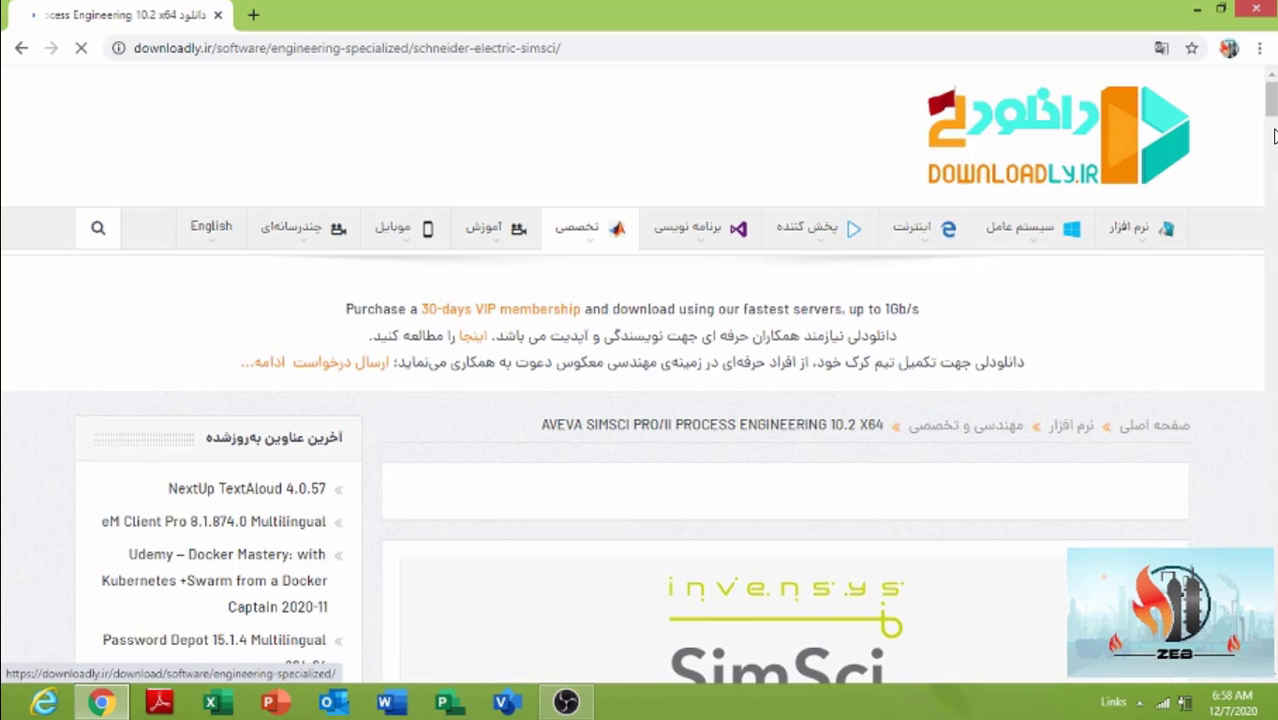
pyautogui.scroll(-5, 1274, 135)
pyautogui.scroll(-5, 1274, 135)
pyautogui.scroll(-5, 1274, 135)
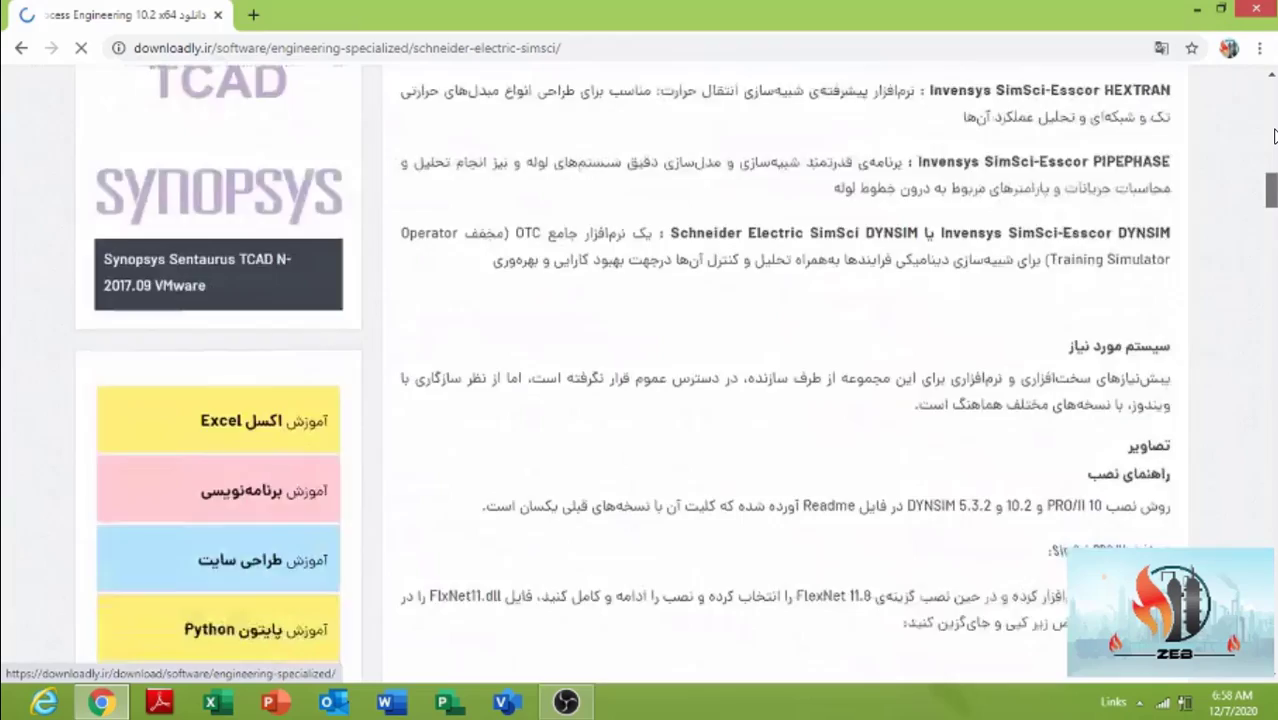
pyautogui.scroll(-5, 1274, 135)
pyautogui.scroll(-2, 1274, 135)
pyautogui.scroll(-3, 1274, 135)
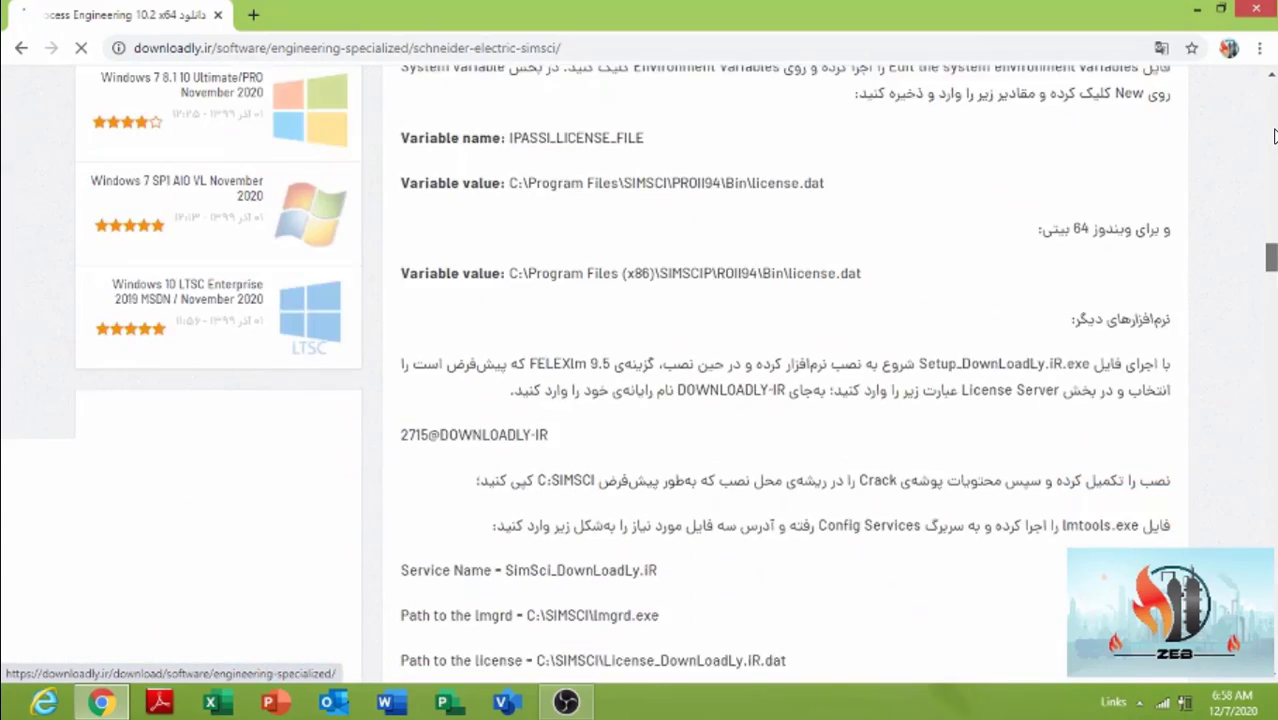
pyautogui.scroll(-4, 1274, 135)
pyautogui.scroll(-4, 1274, 135)
pyautogui.scroll(1, 1274, 135)
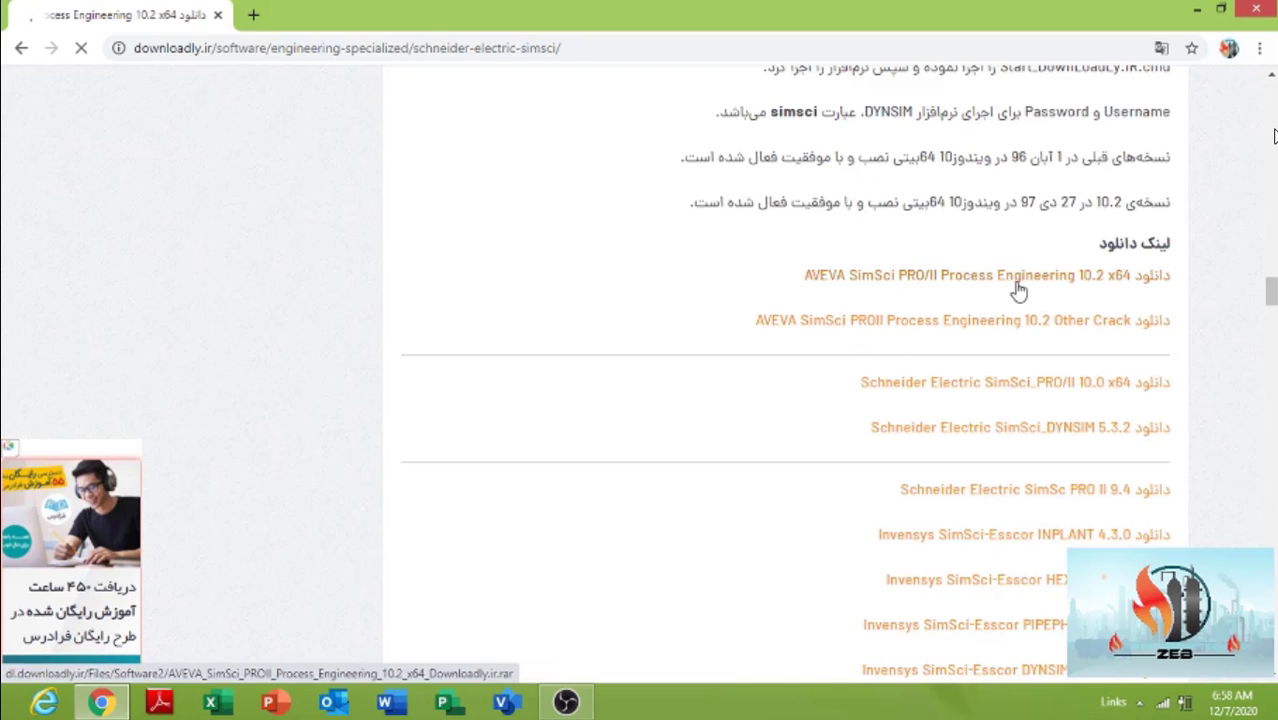
# Step: Minimize Chrome and open the Downloads folder in File Explorer
pyautogui.click(1197, 12)
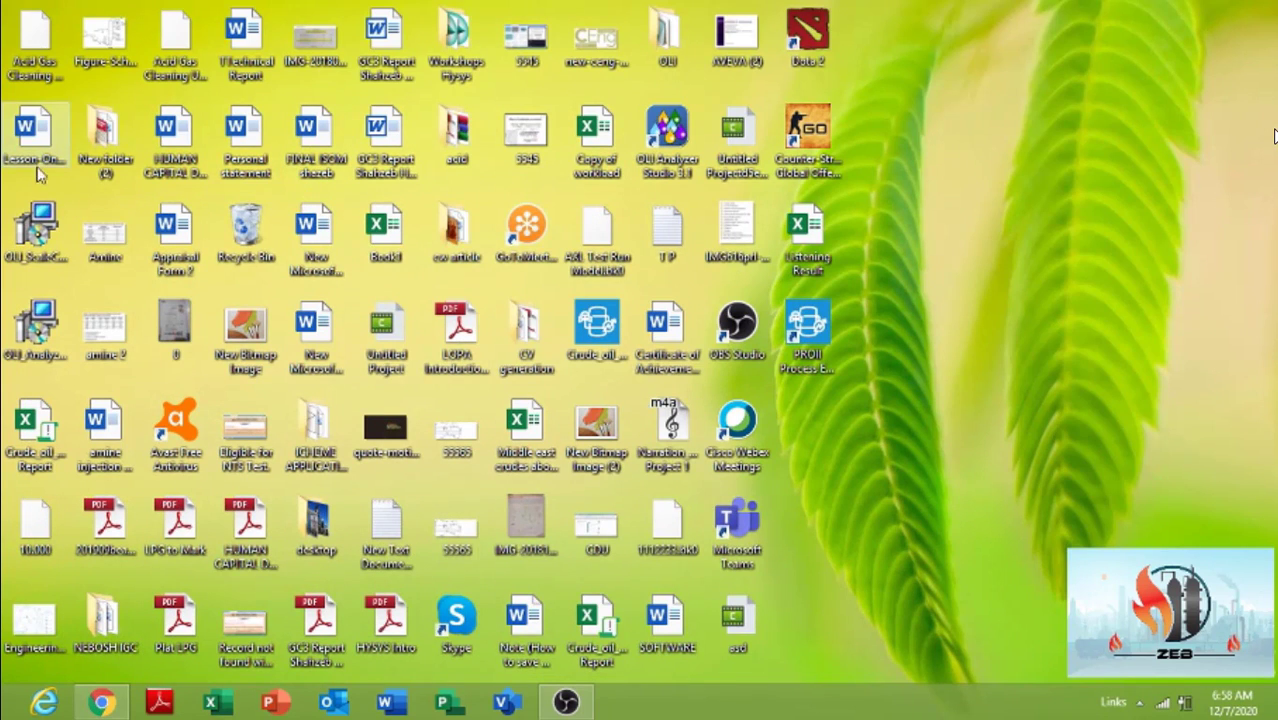
pyautogui.doubleClick(92, 160)
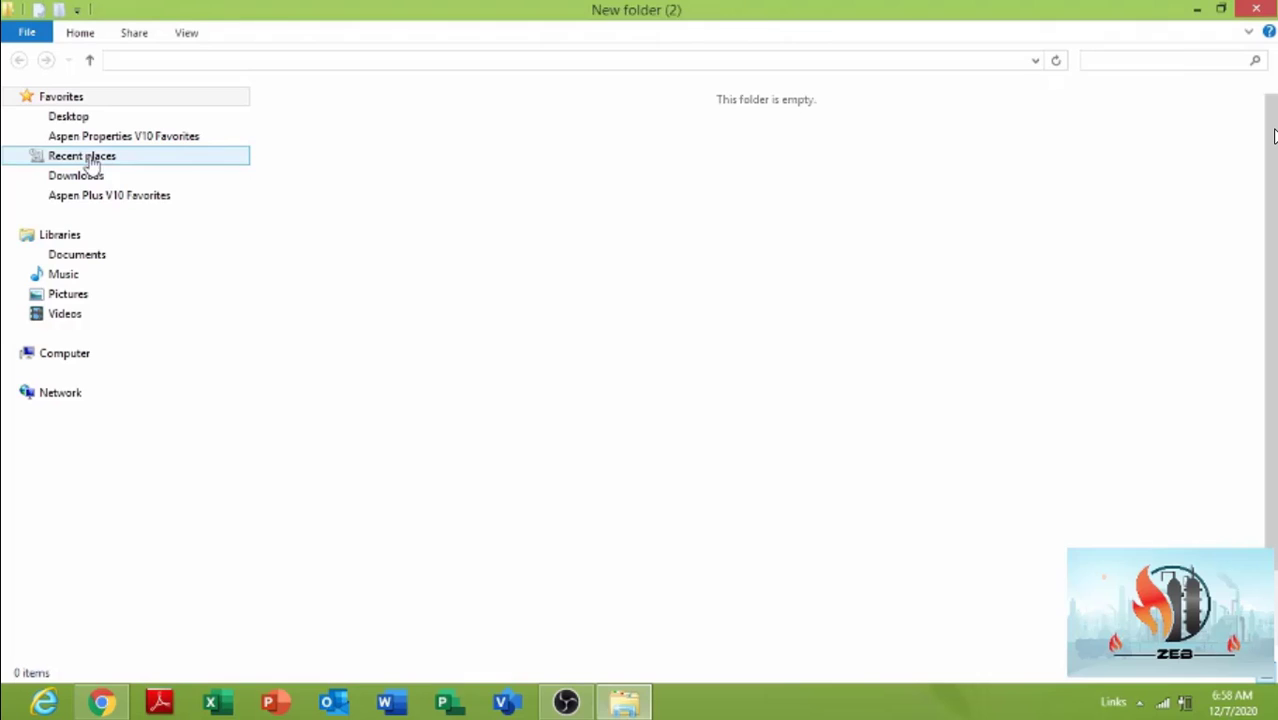
pyautogui.click(86, 157)
pyautogui.click(86, 176)
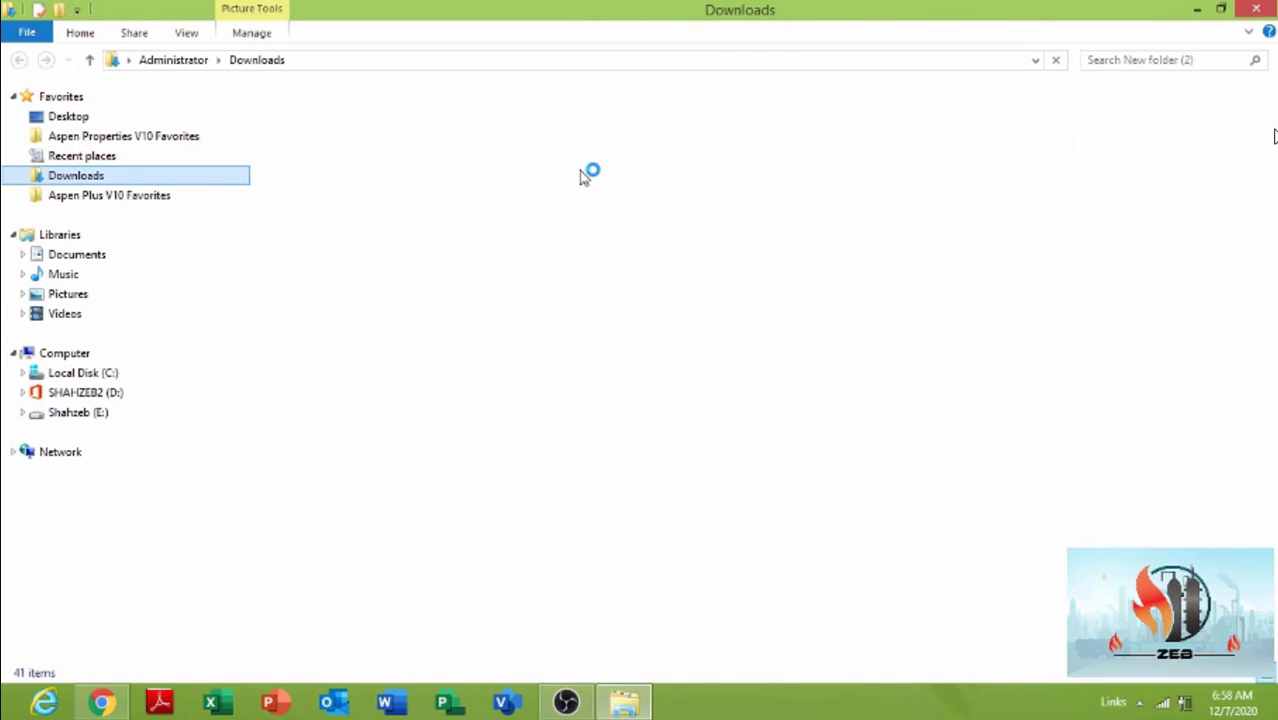
# Step: Go into the AVEVA SimSci PROII Process Engineering 10.2 x64 folder and its Crack folder
pyautogui.doubleClick(527, 165)
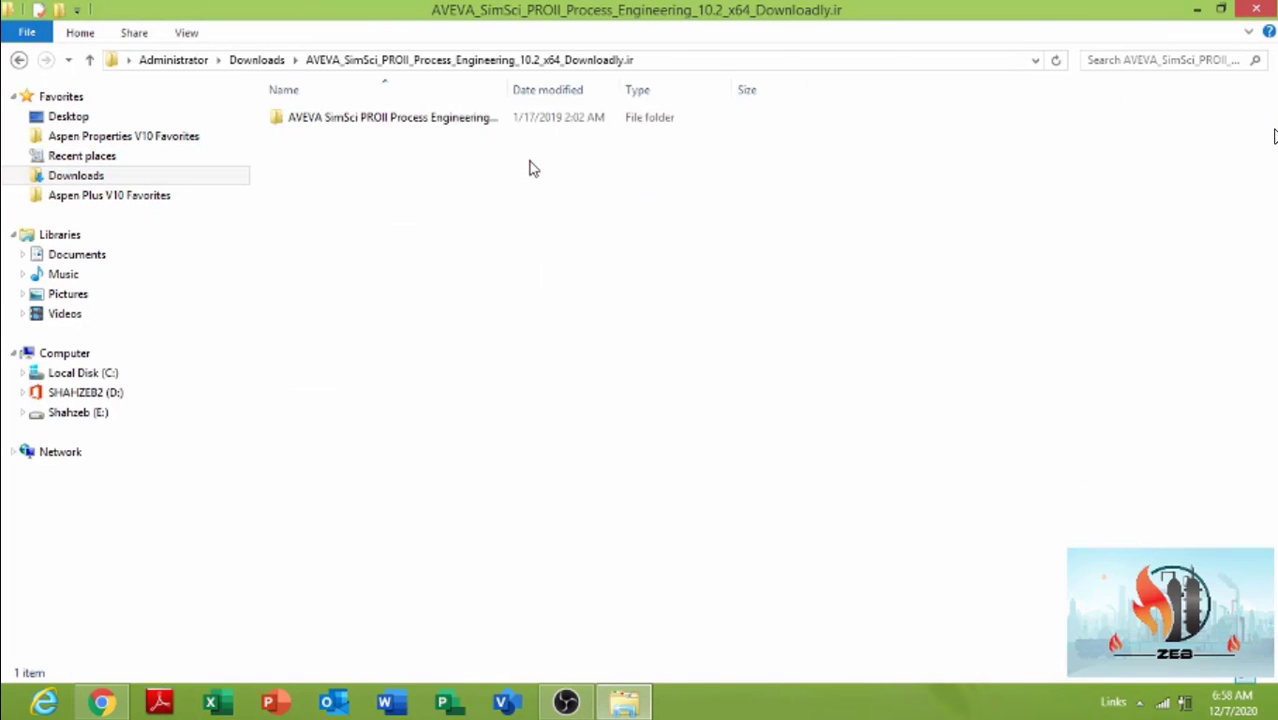
pyautogui.click(430, 125)
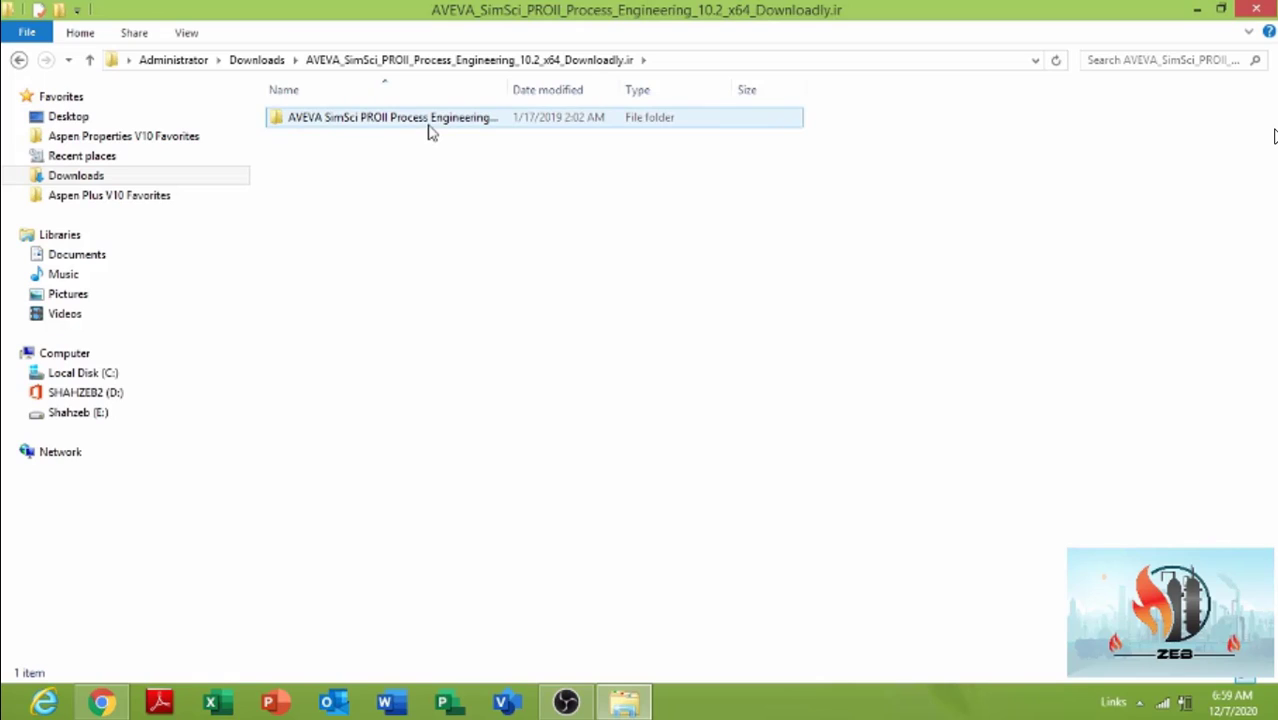
pyautogui.click(430, 131)
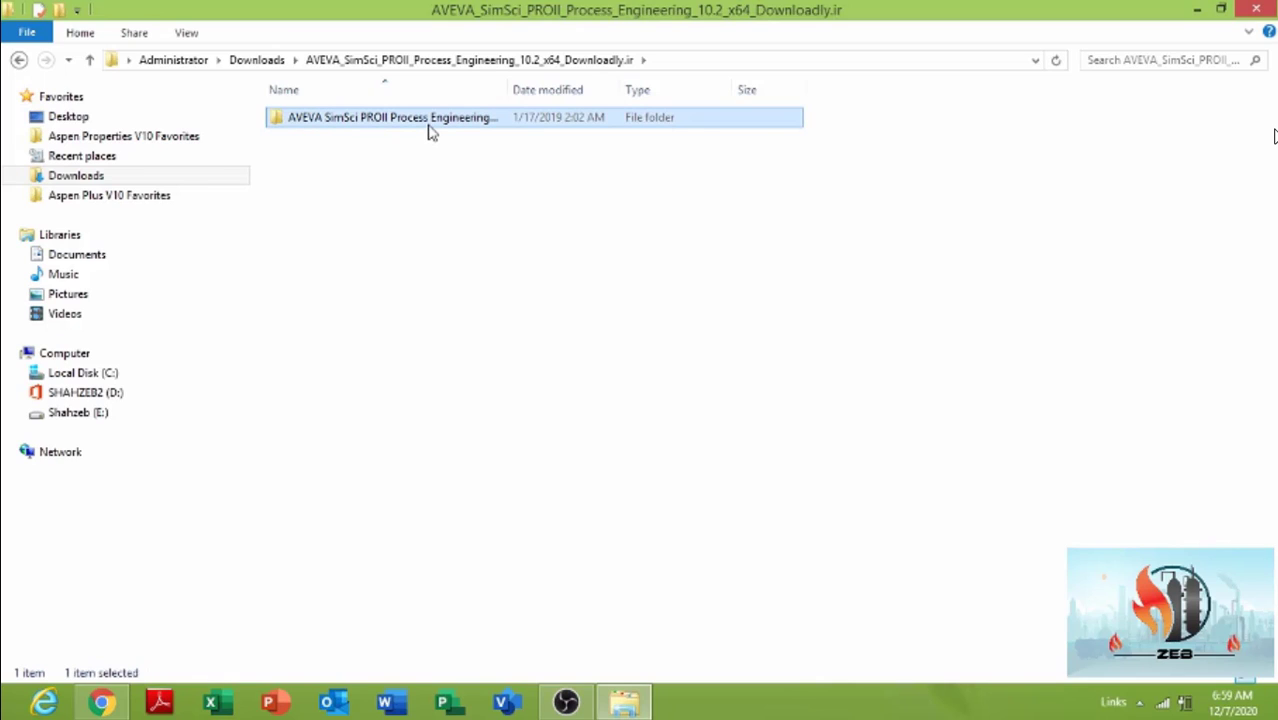
pyautogui.click(430, 147)
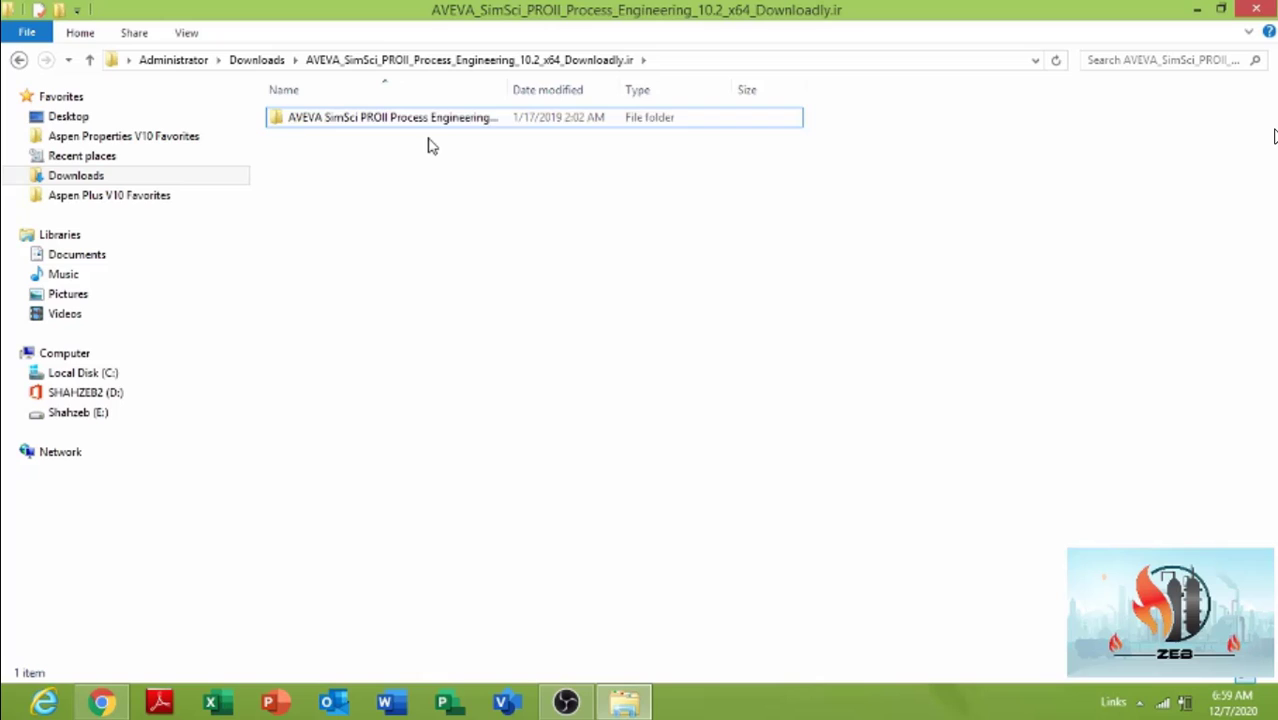
pyautogui.doubleClick(428, 124)
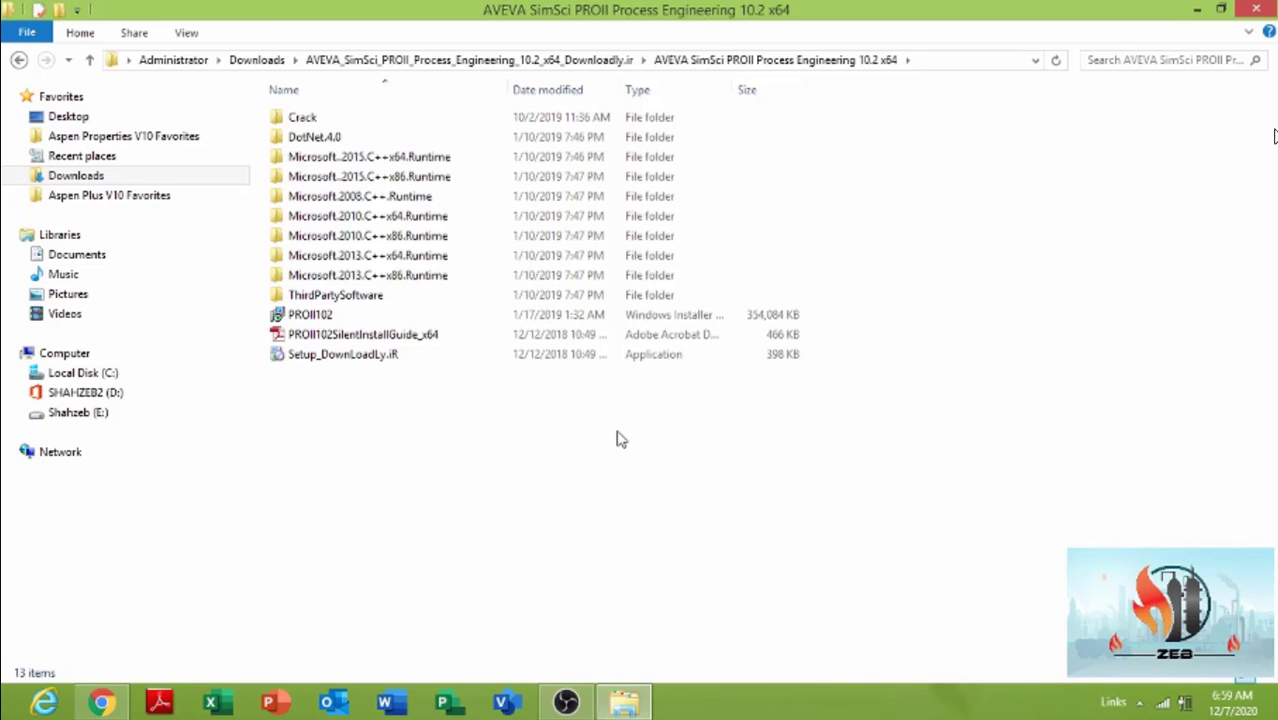
pyautogui.doubleClick(365, 127)
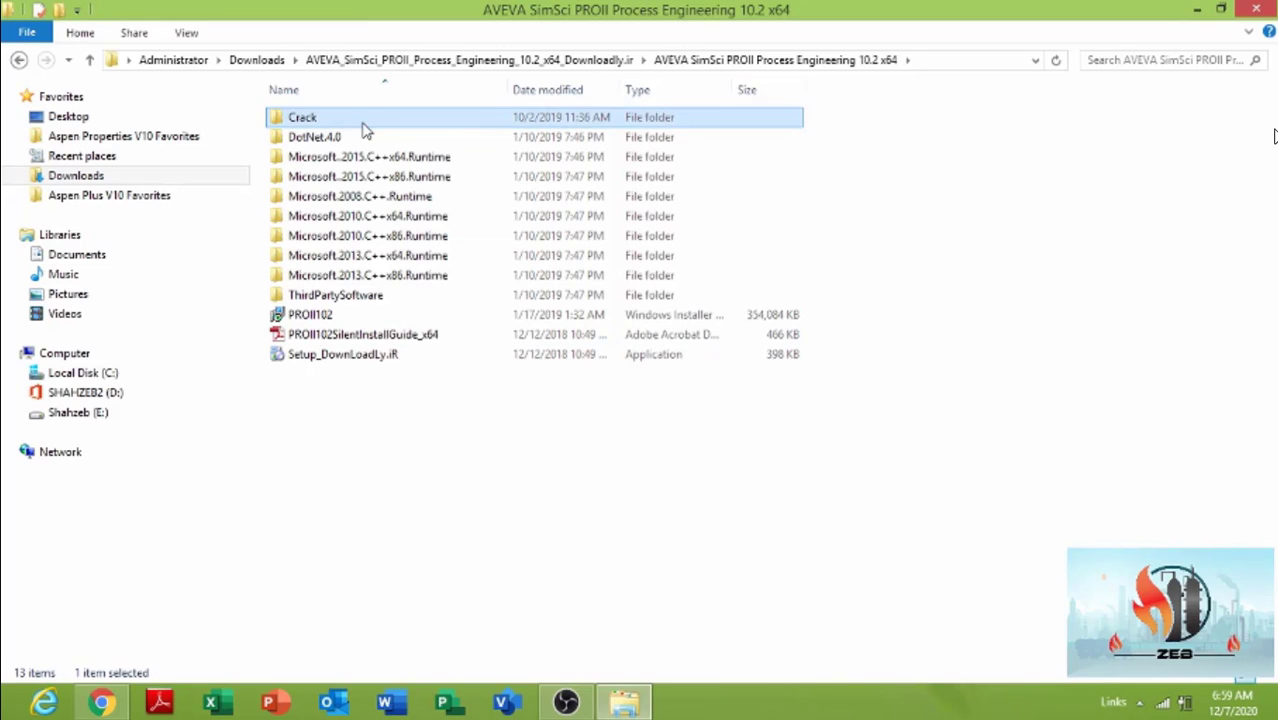
pyautogui.doubleClick(364, 125)
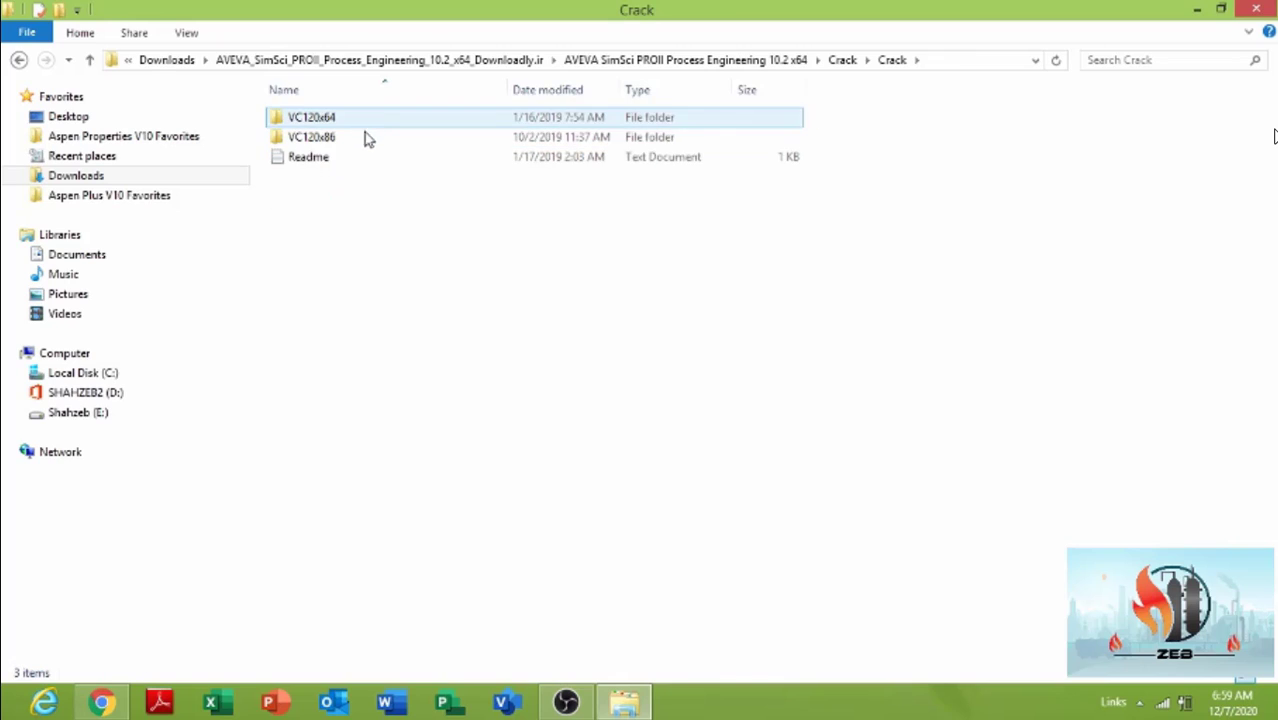
pyautogui.doubleClick(343, 160)
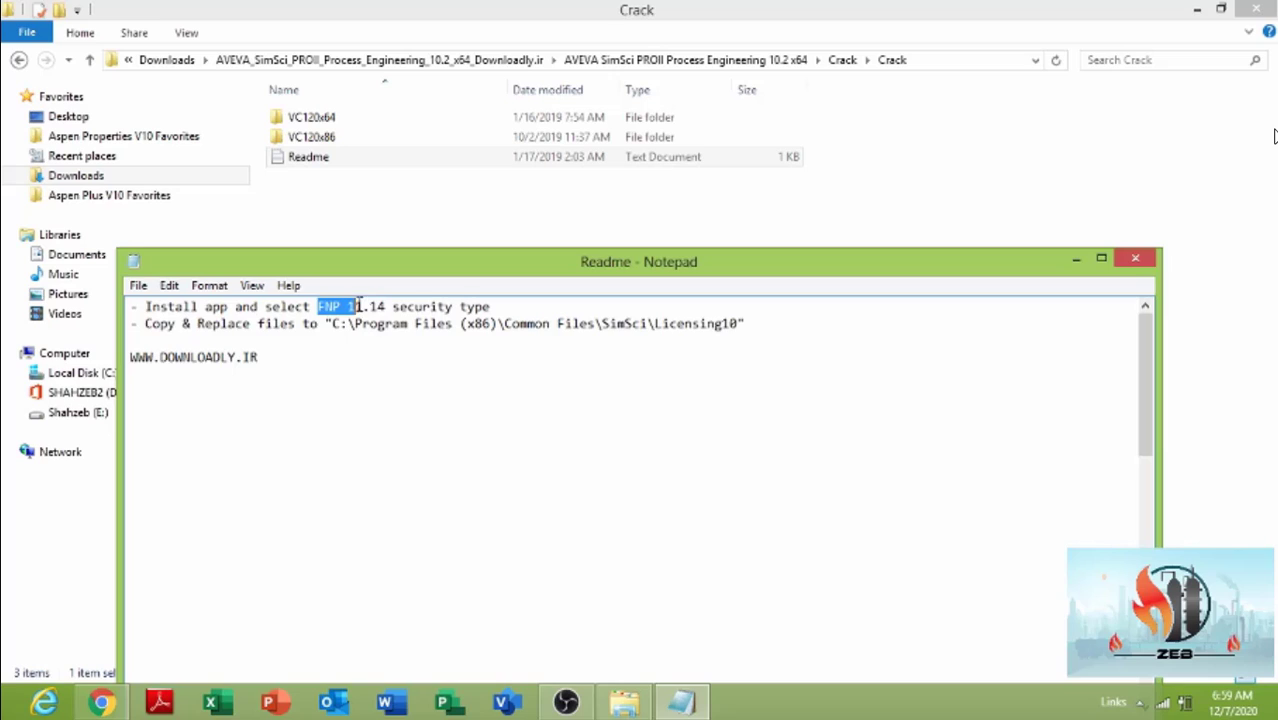
pyautogui.moveTo(357, 306); pyautogui.dragTo(385, 306)
pyautogui.click(1136, 260)
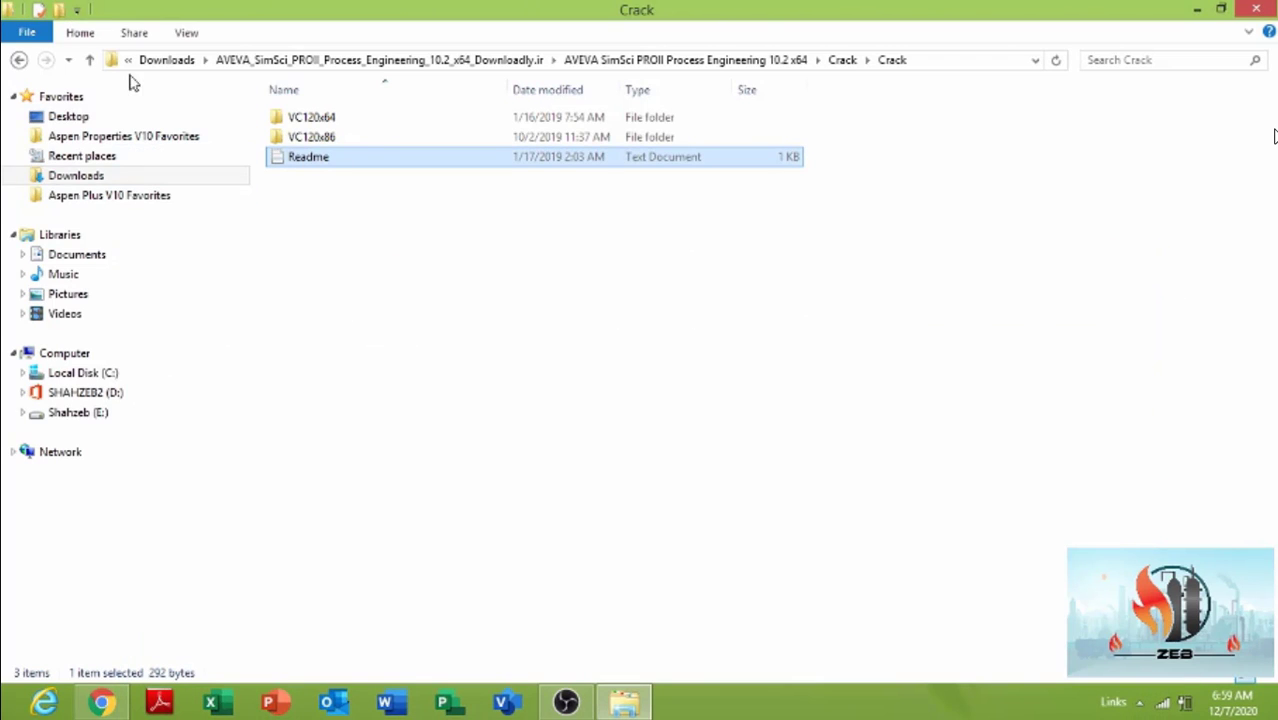
pyautogui.click(90, 60)
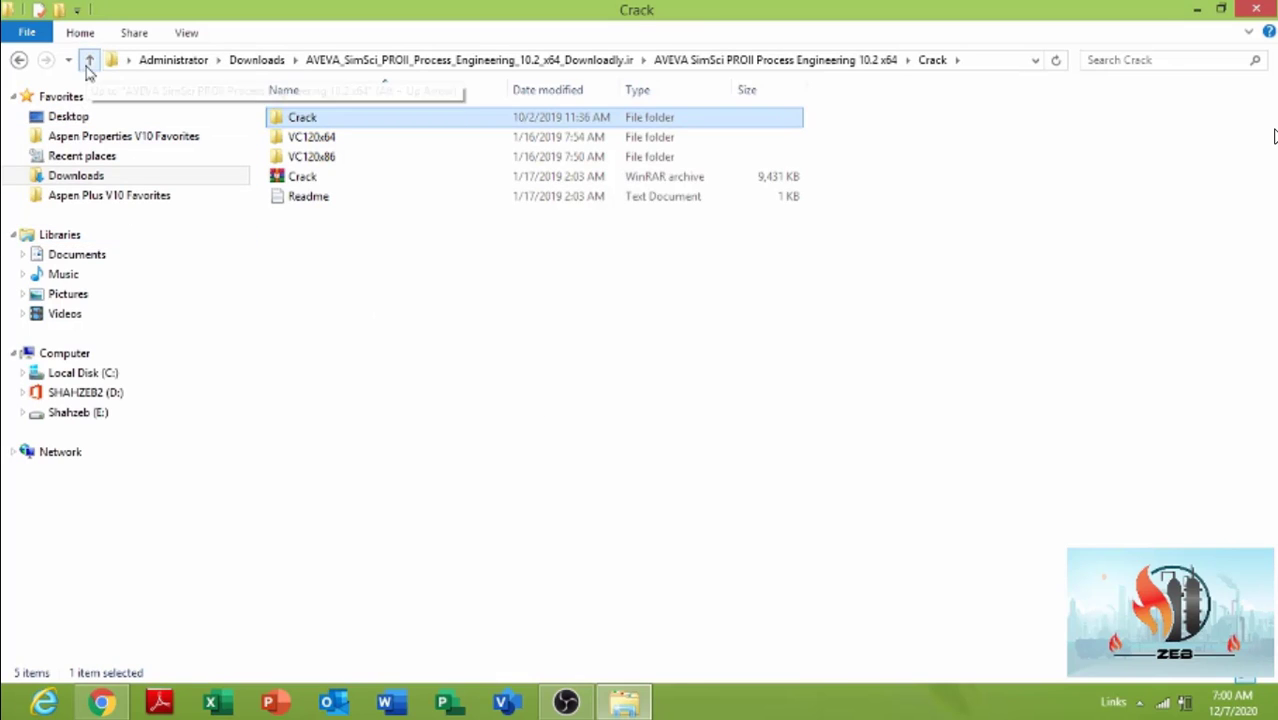
pyautogui.click(553, 376)
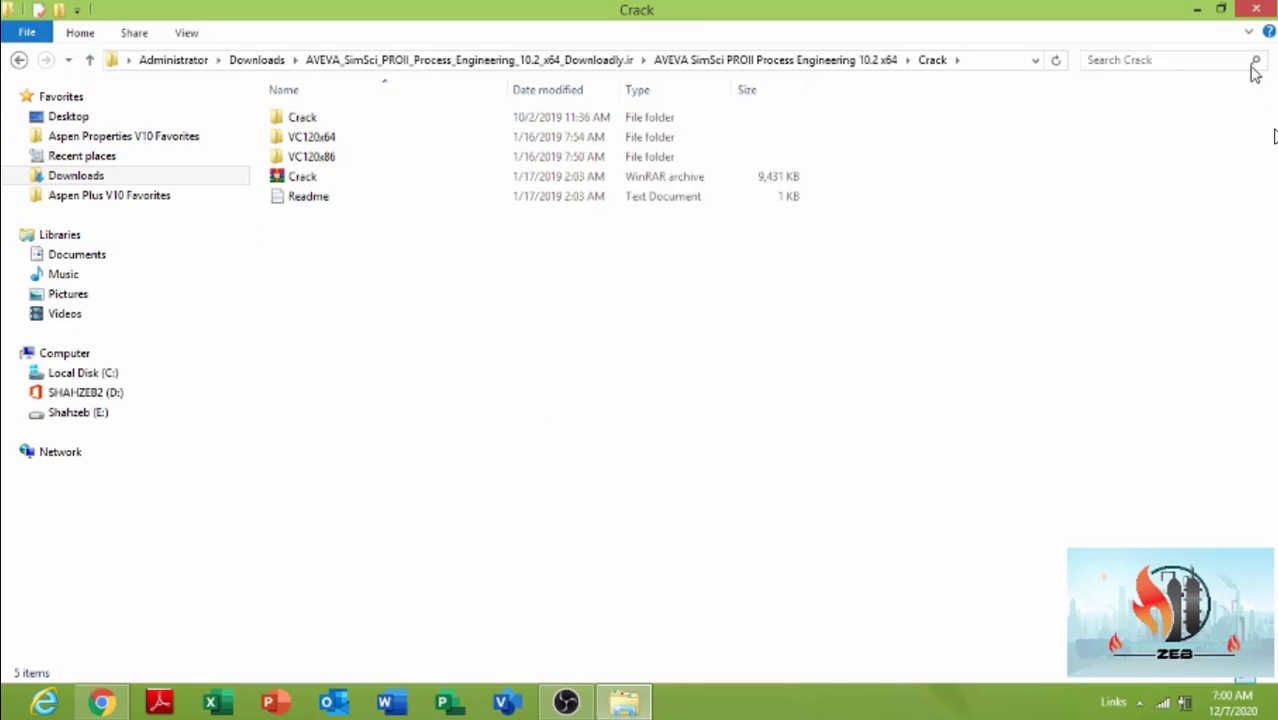
pyautogui.click(1199, 12)
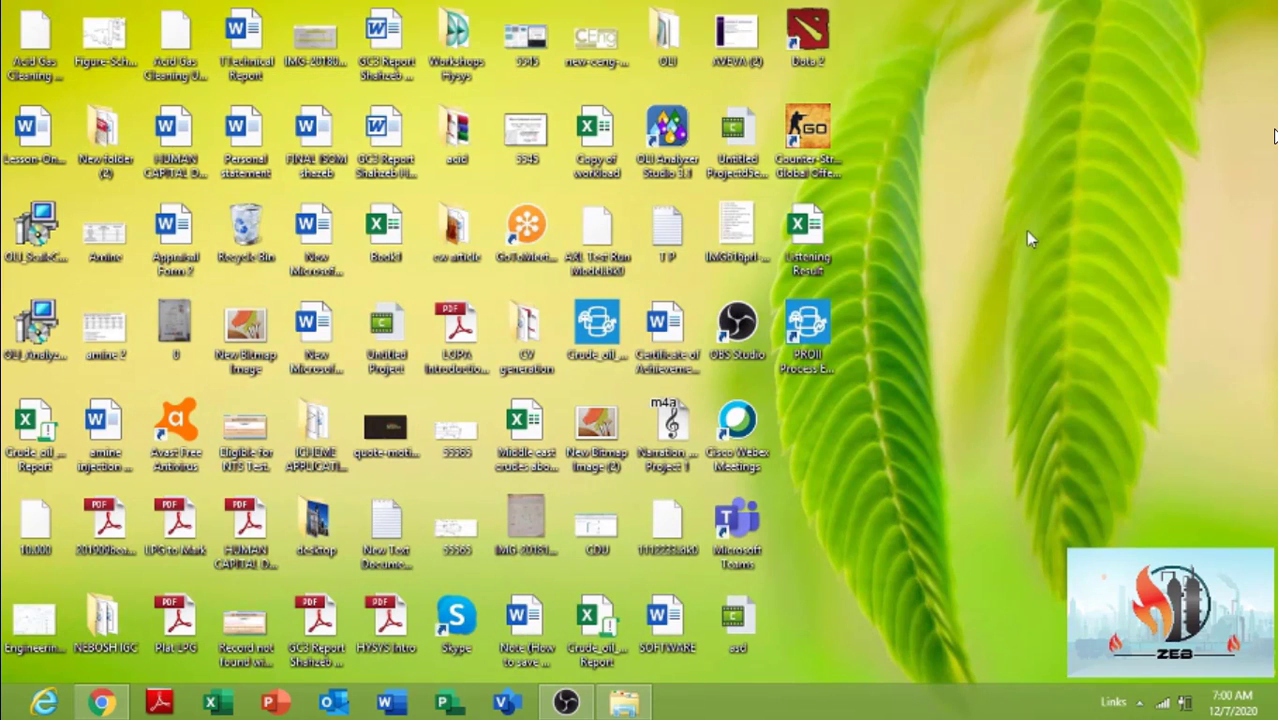
pyautogui.click(806, 325)
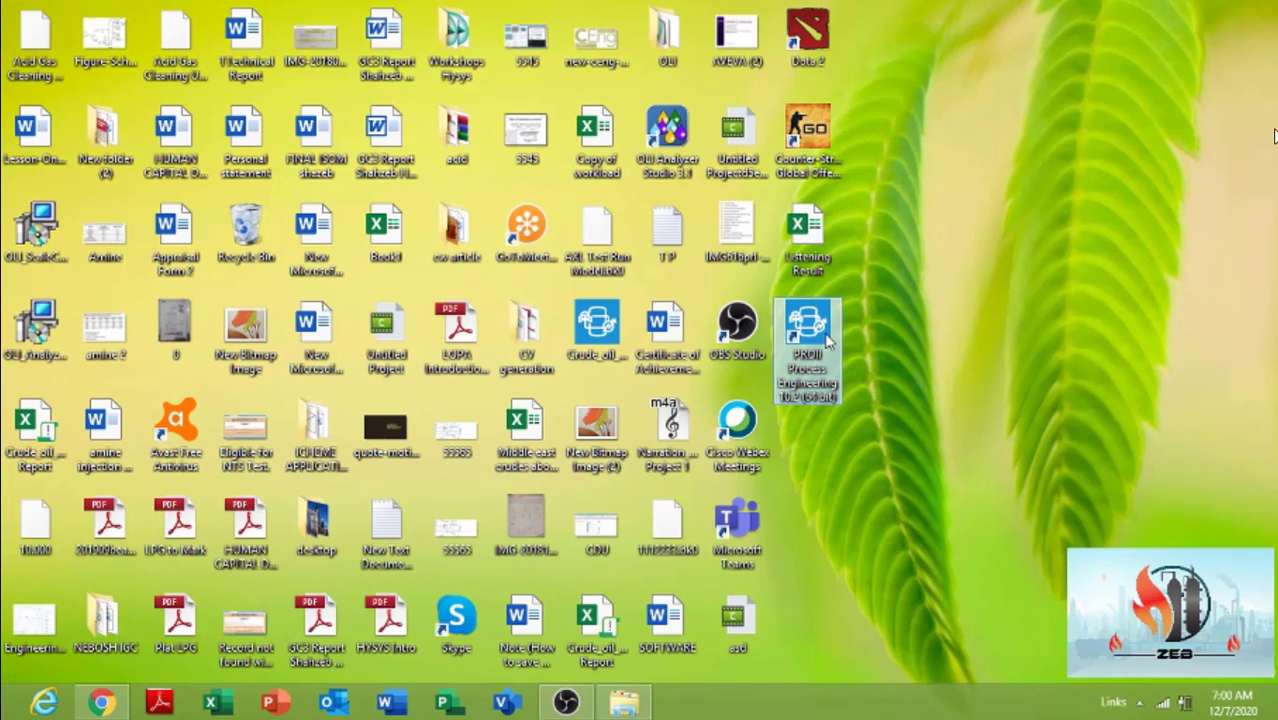
pyautogui.click(905, 376)
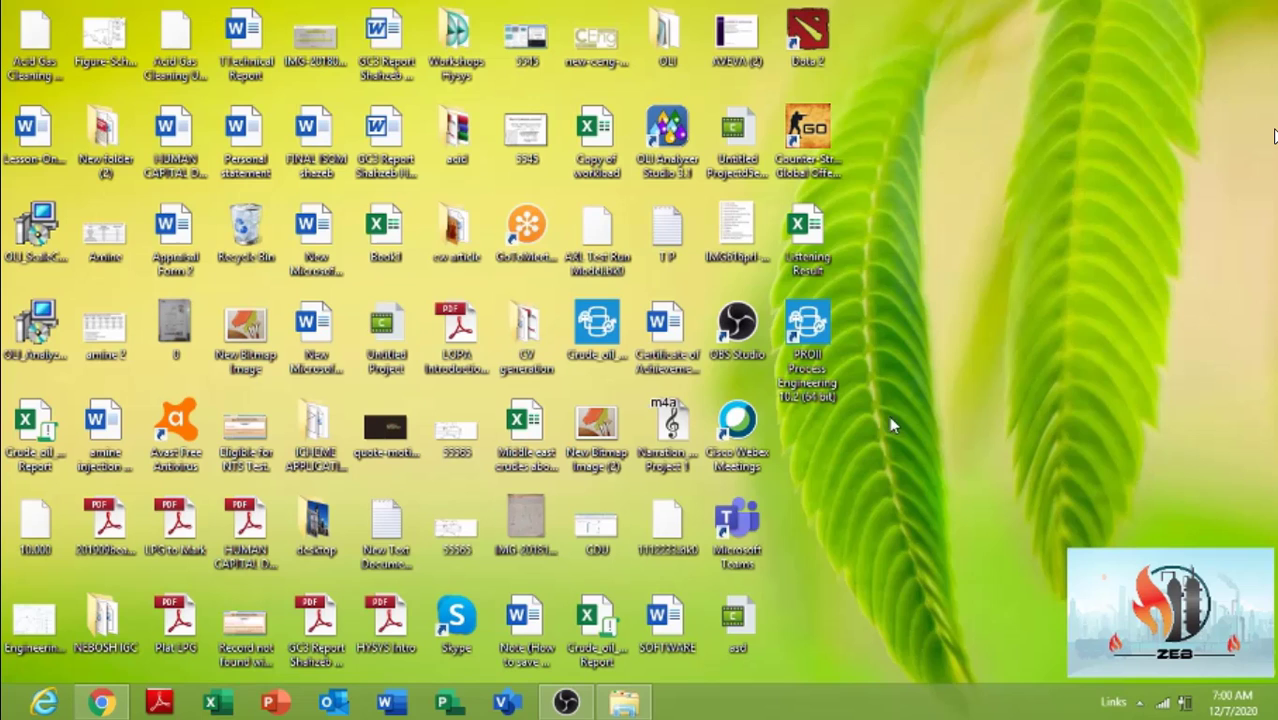
pyautogui.click(640, 490)
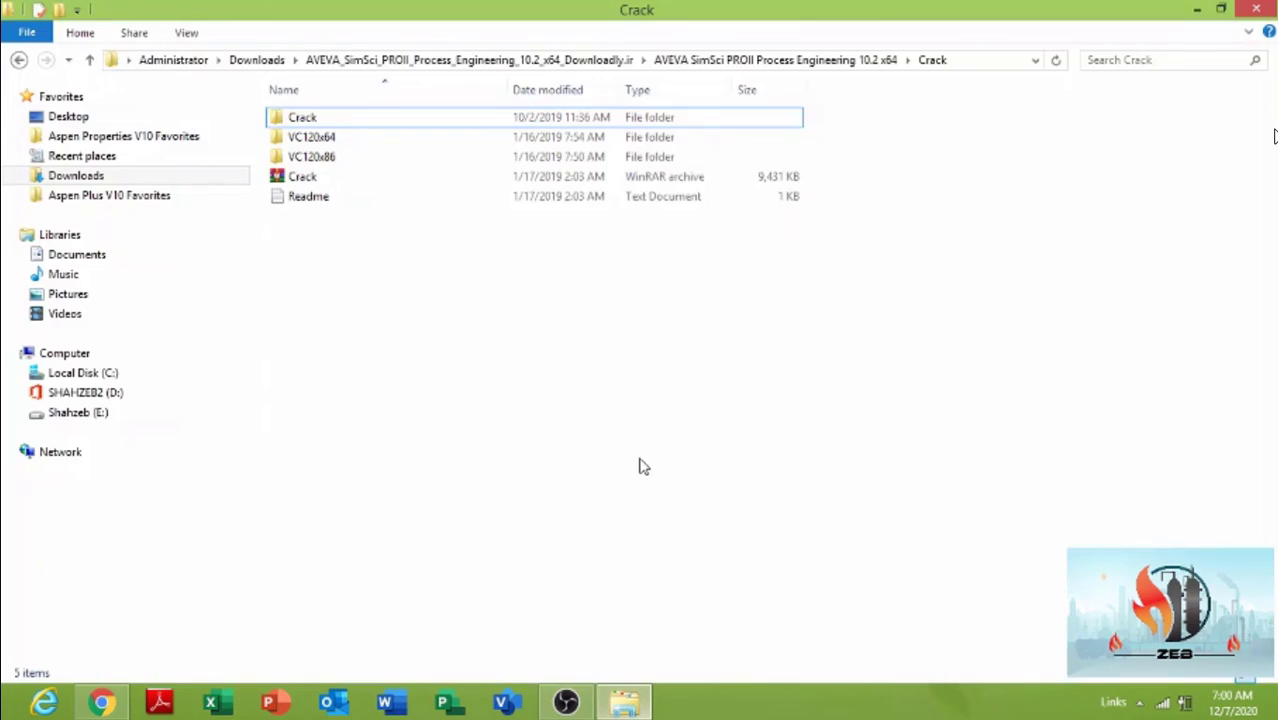
pyautogui.click(313, 120)
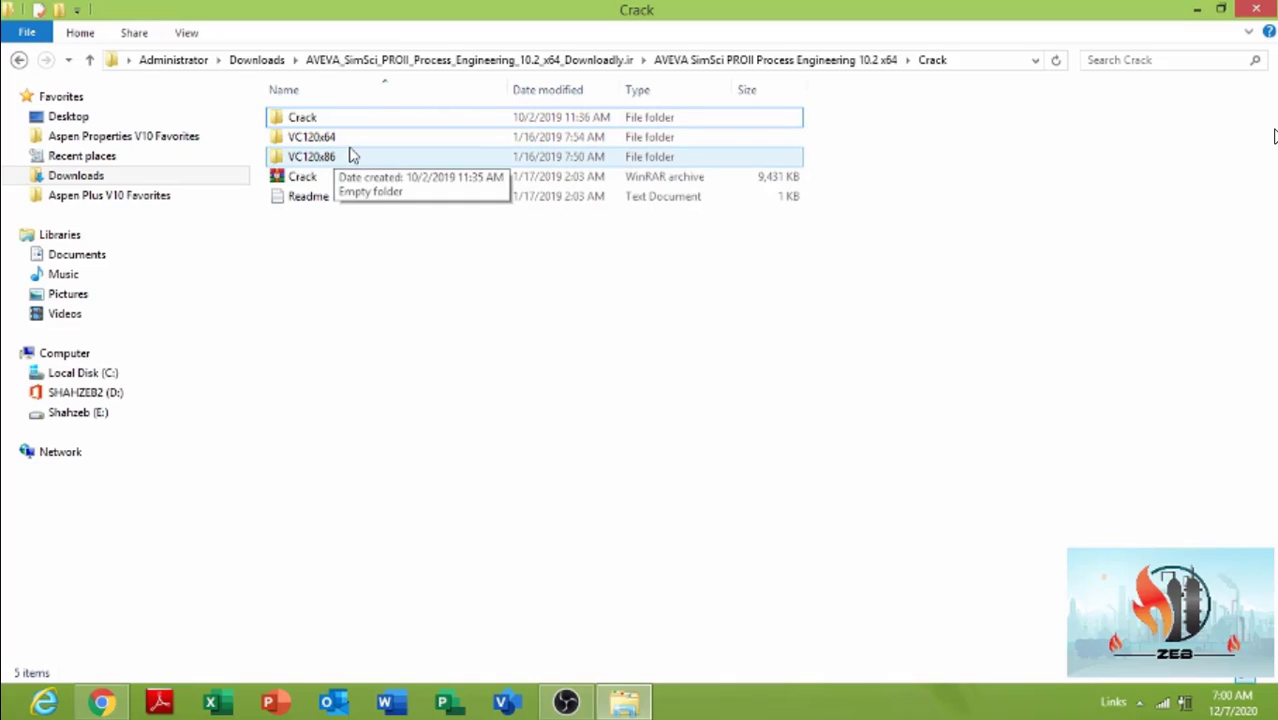
# Step: Copy FNP1114.dll from the Crack\VC120x64 folder
pyautogui.doubleClick(318, 120)
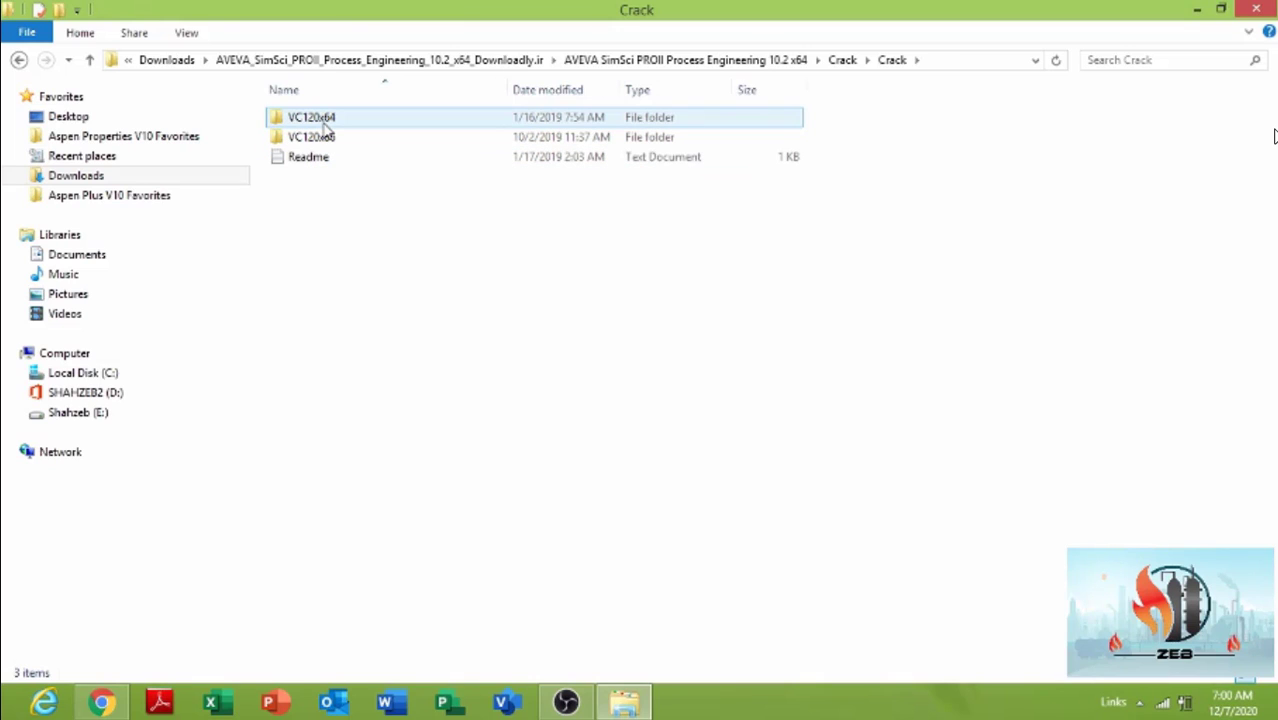
pyautogui.doubleClick(318, 118)
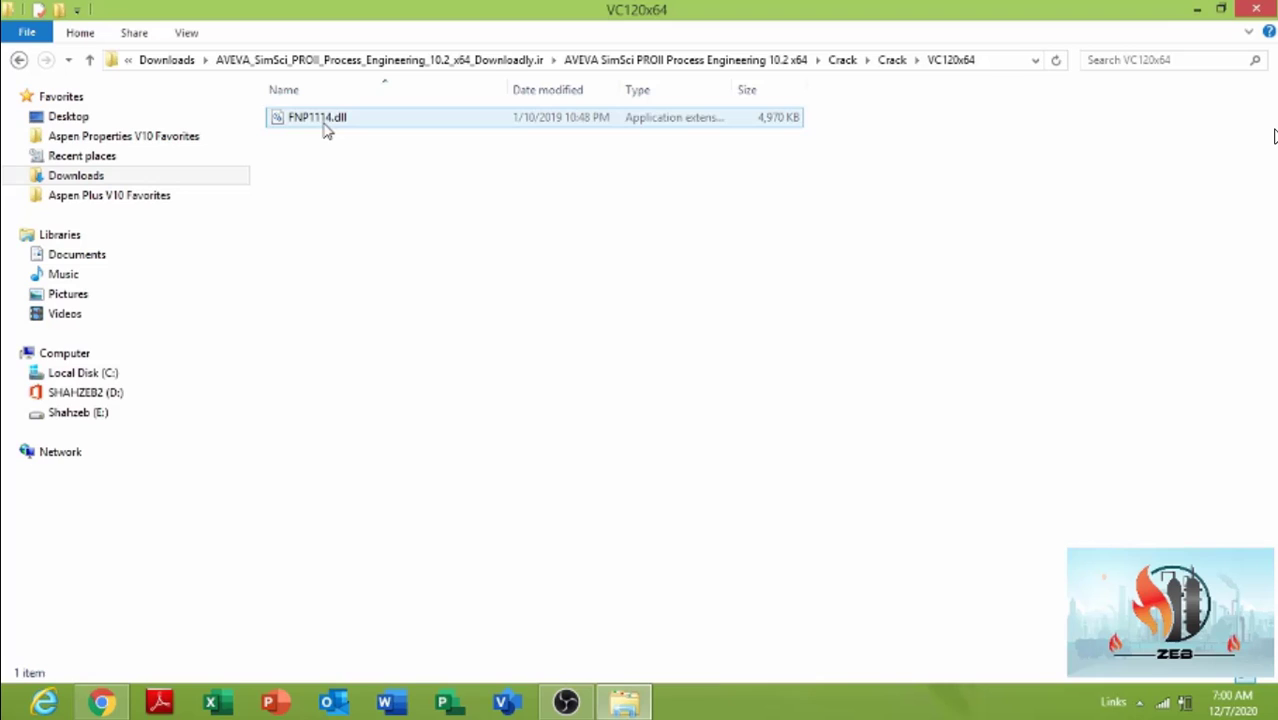
pyautogui.click(322, 127)
pyautogui.rightClick(322, 127)
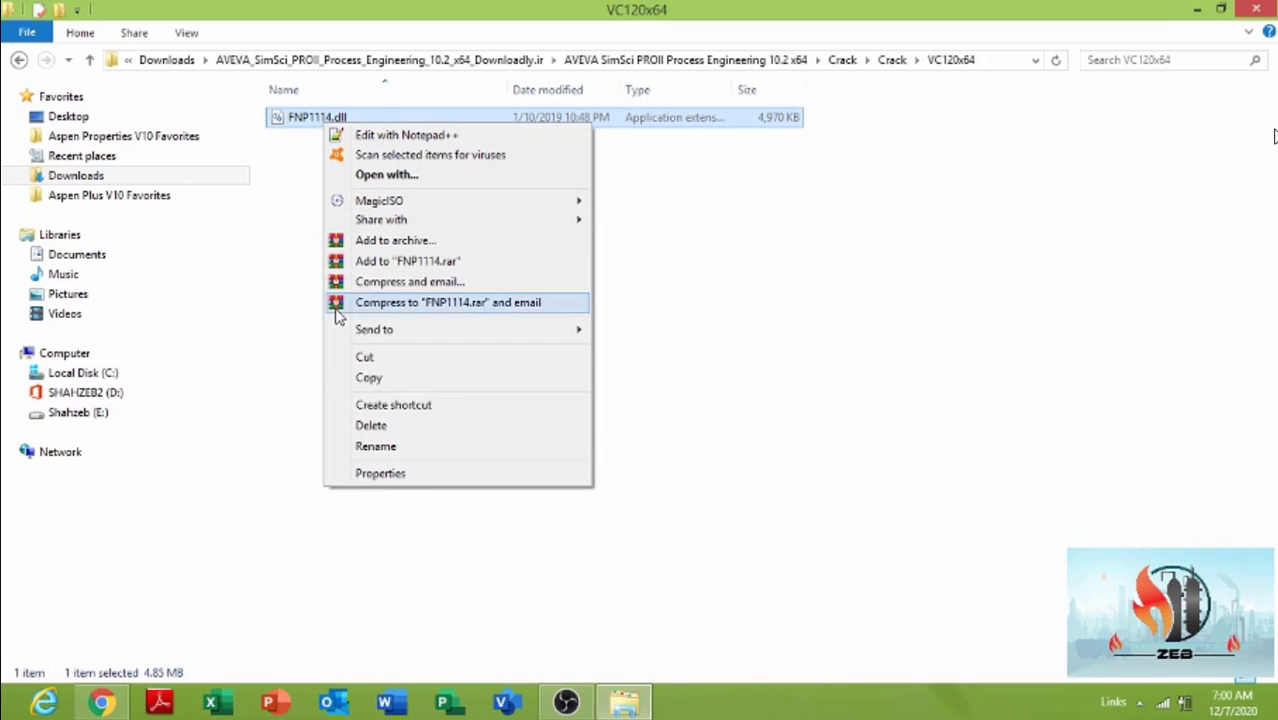
pyautogui.click(362, 378)
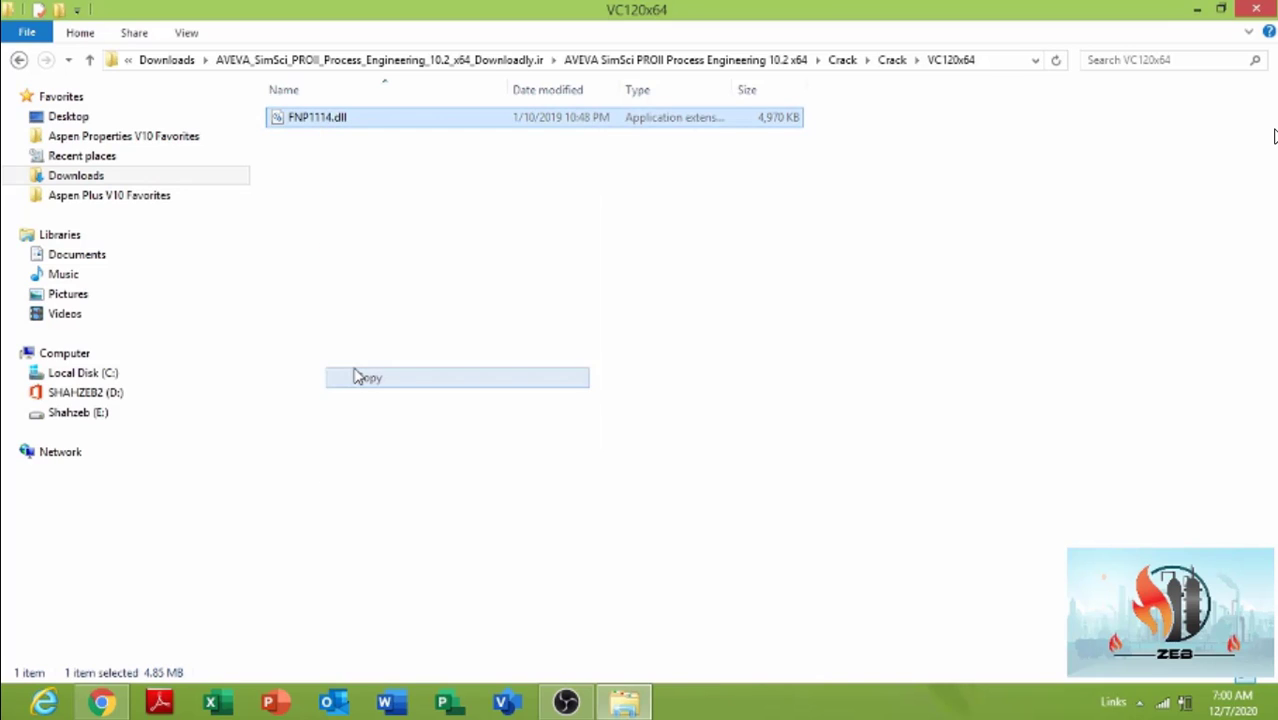
# Step: Navigate to C:\Program Files (x86)\Common Files\SimSci
pyautogui.click(80, 374)
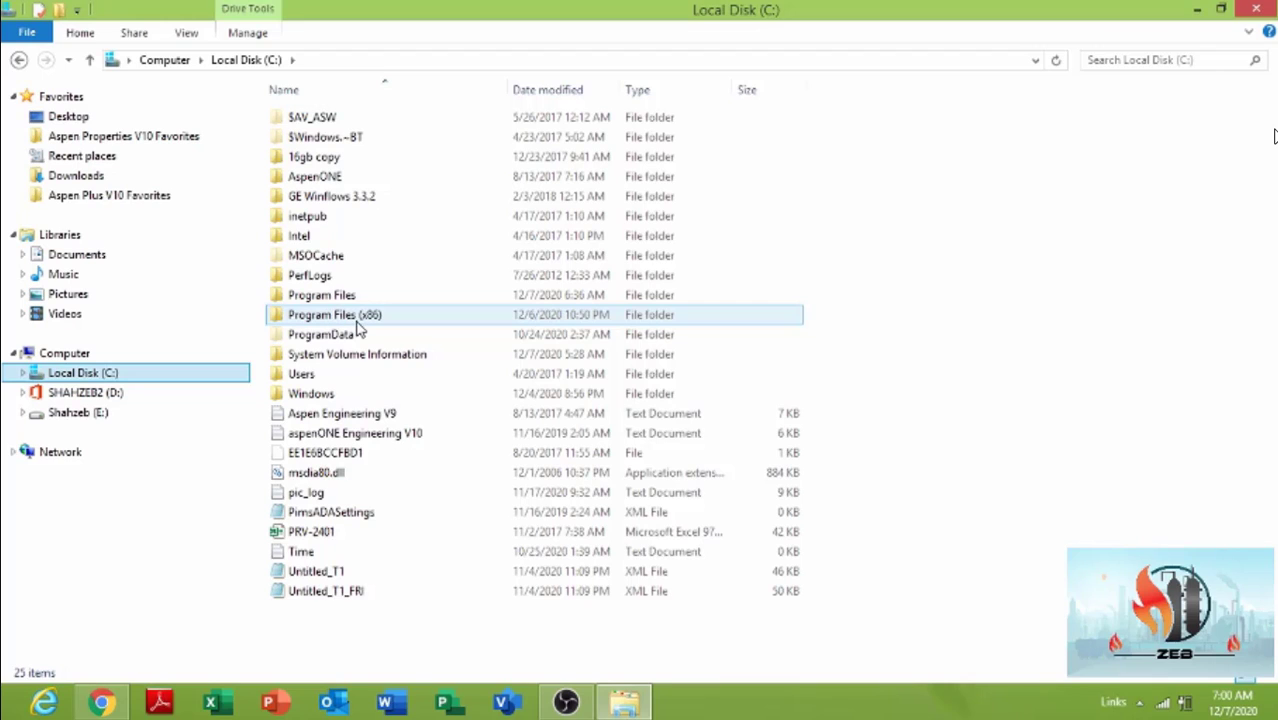
pyautogui.doubleClick(356, 321)
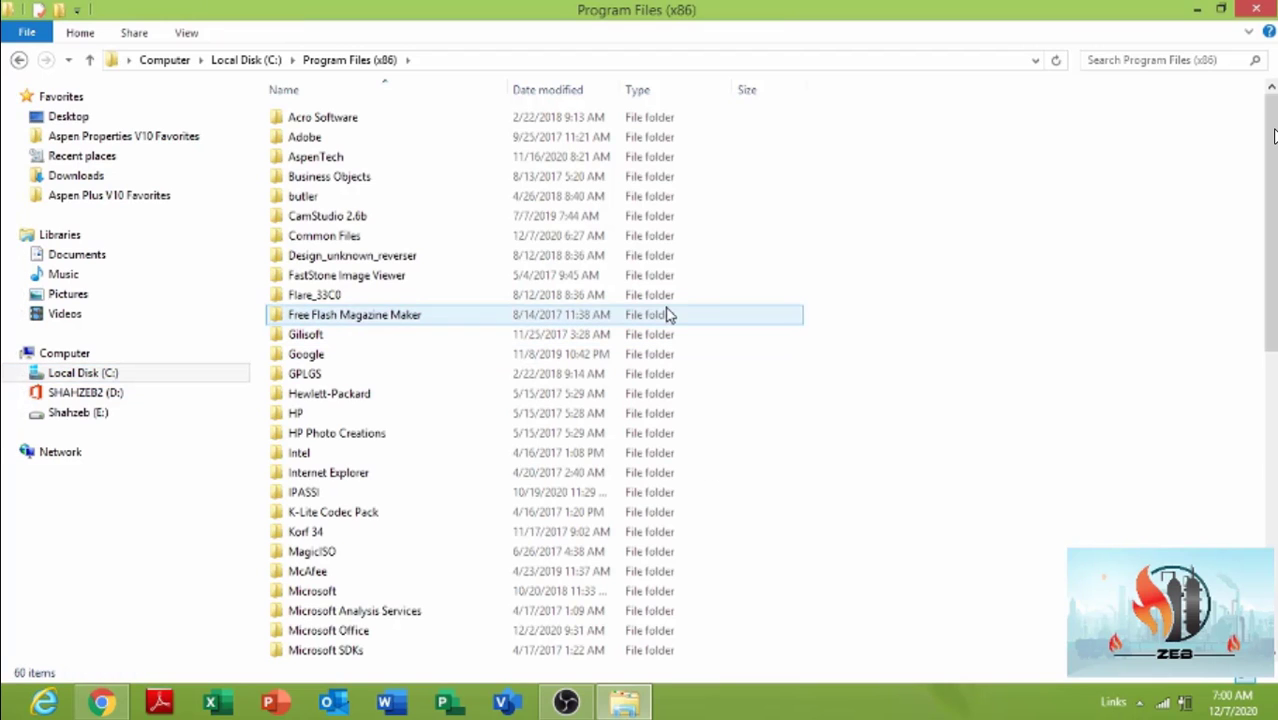
pyautogui.doubleClick(298, 237)
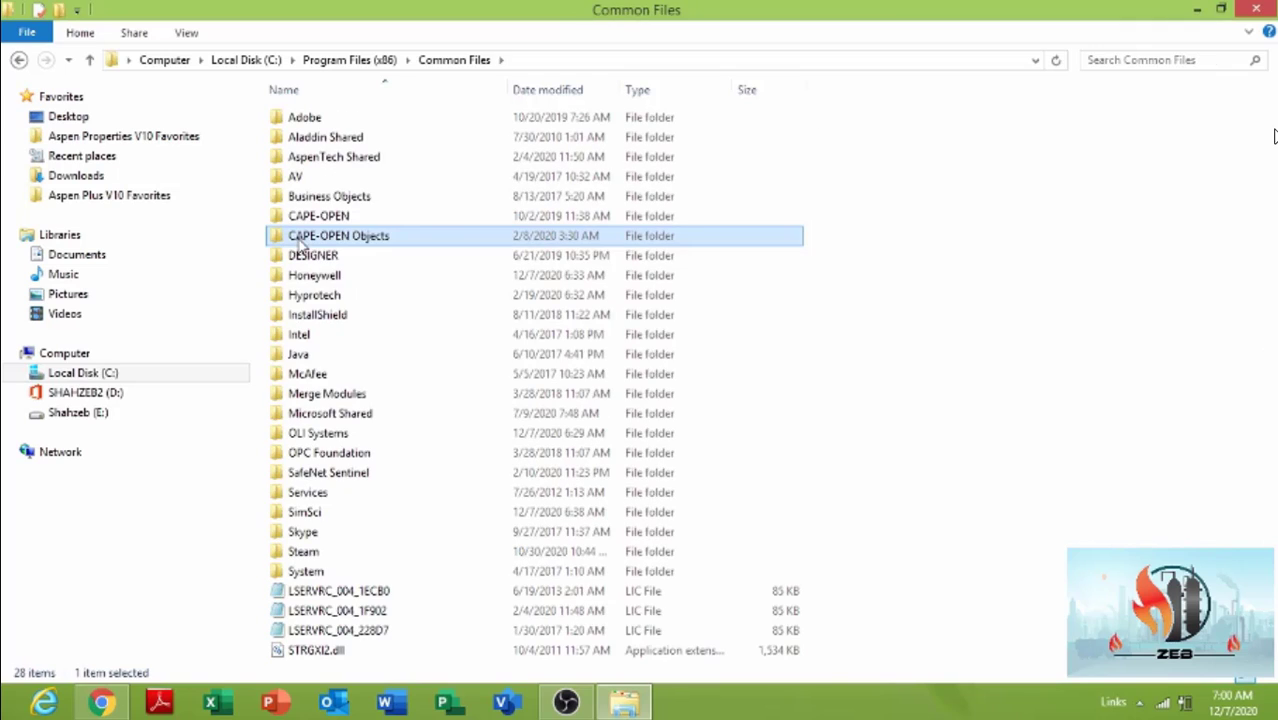
pyautogui.doubleClick(349, 513)
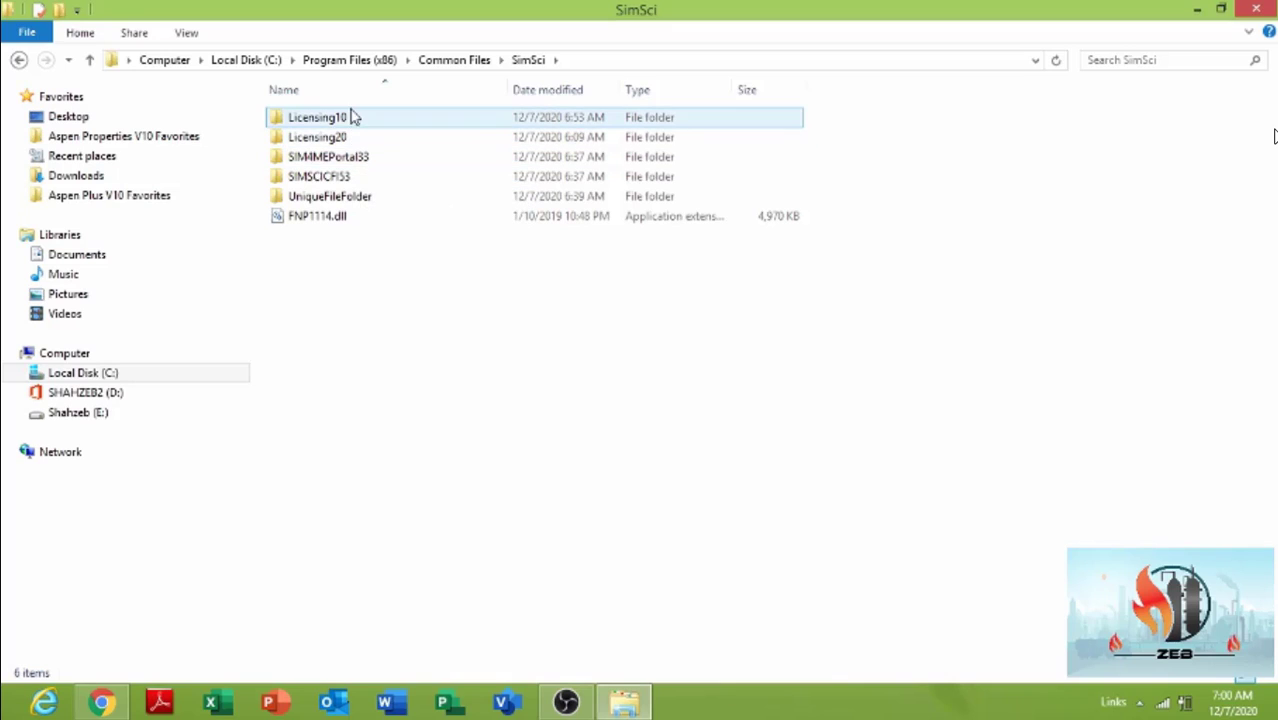
pyautogui.moveTo(317, 117)
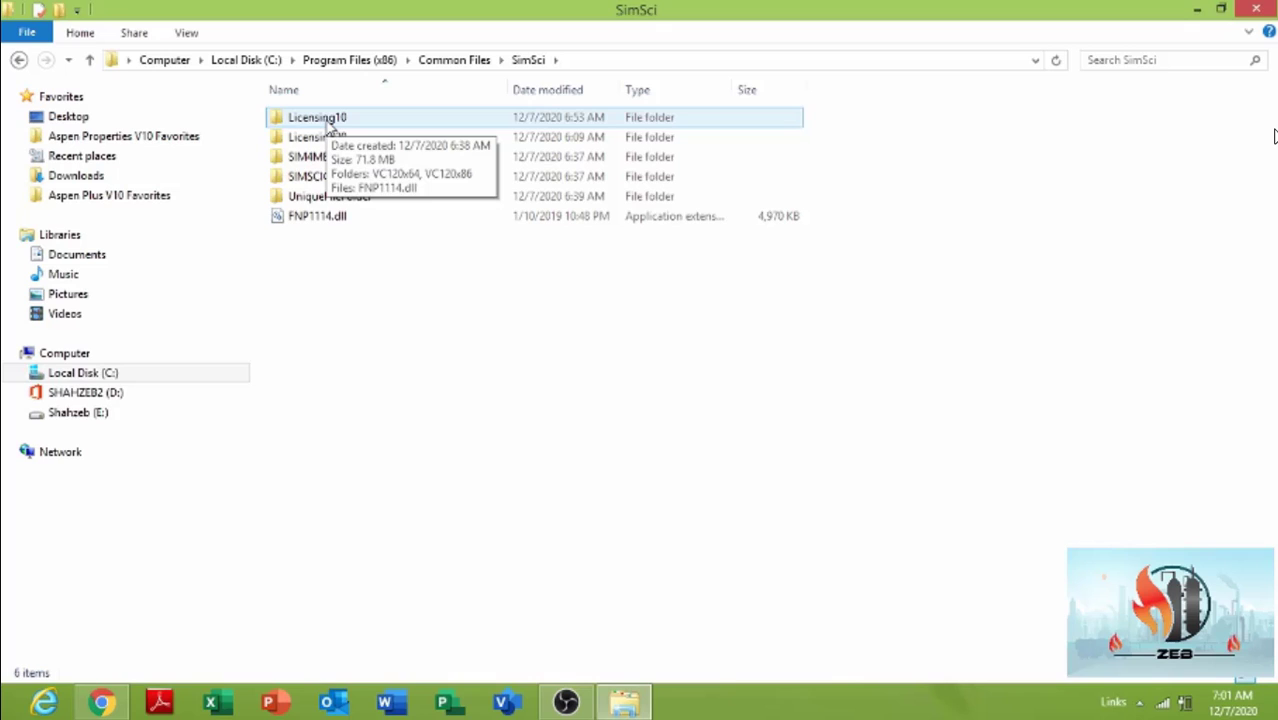
# Step: Paste FNP1114.dll into the SimSci Licensing10 folder, then minimize Explorer
pyautogui.doubleClick(330, 122)
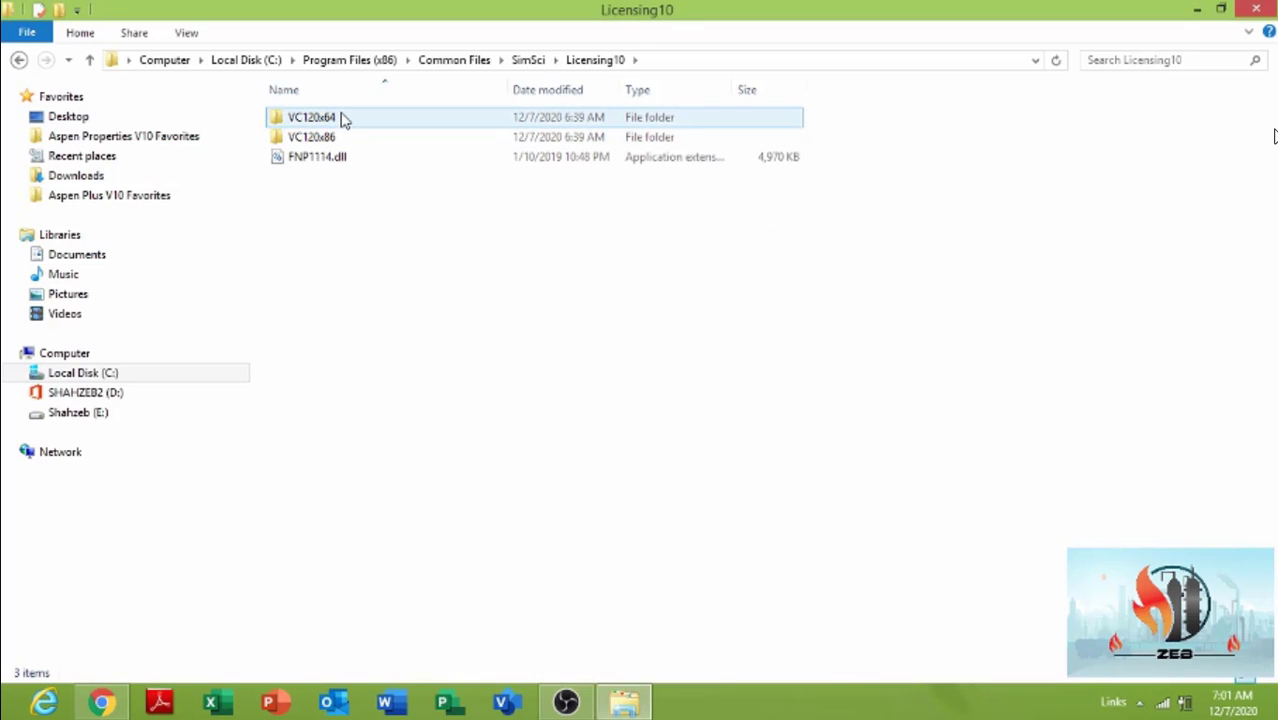
pyautogui.doubleClick(340, 119)
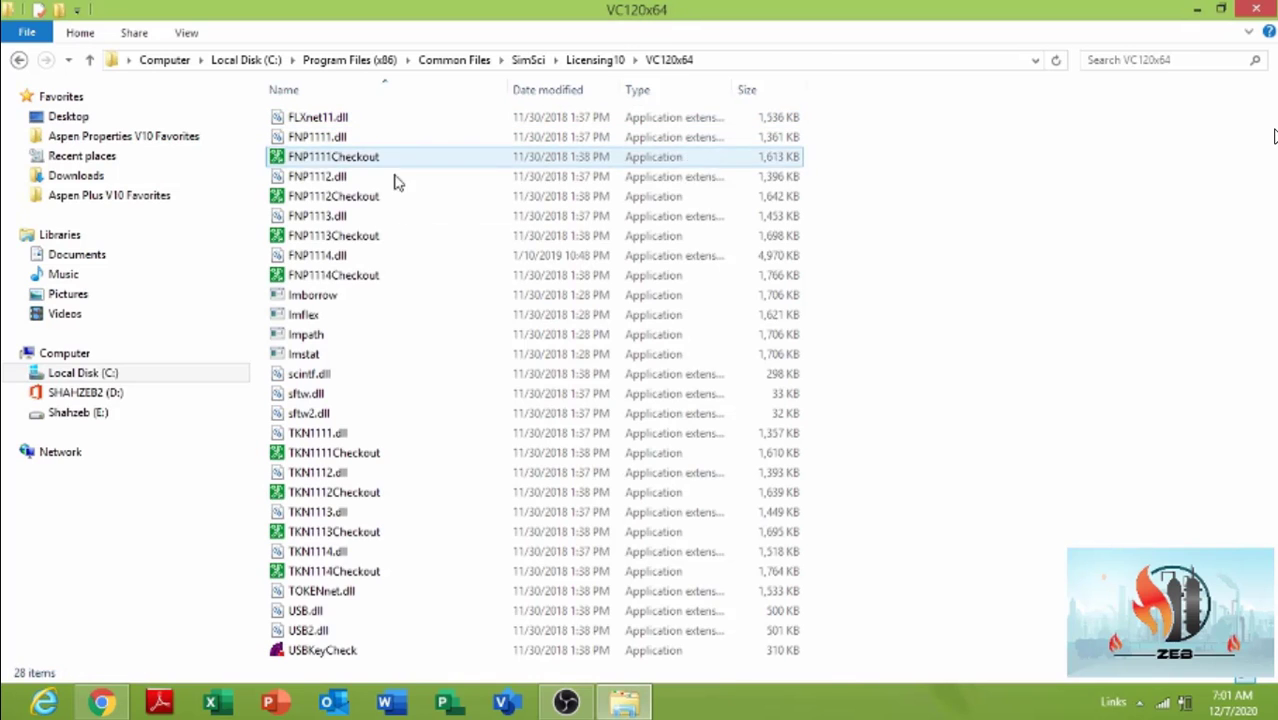
pyautogui.rightClick(916, 322)
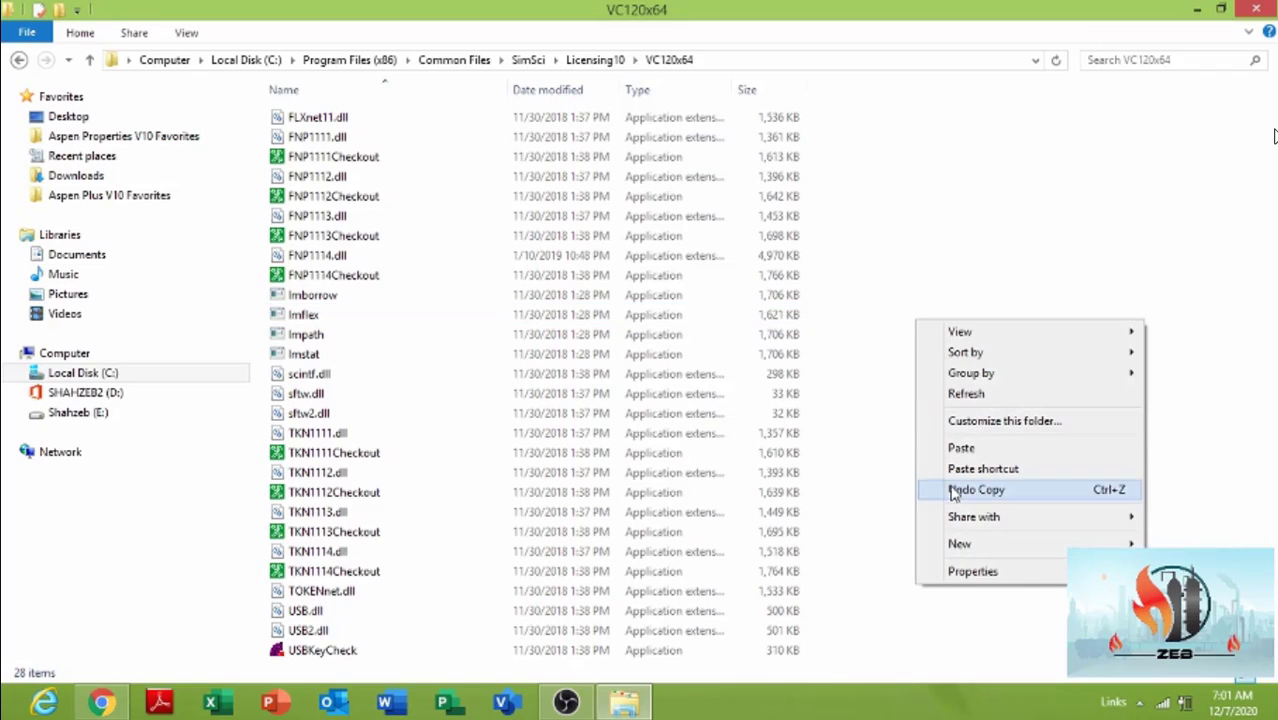
pyautogui.click(88, 62)
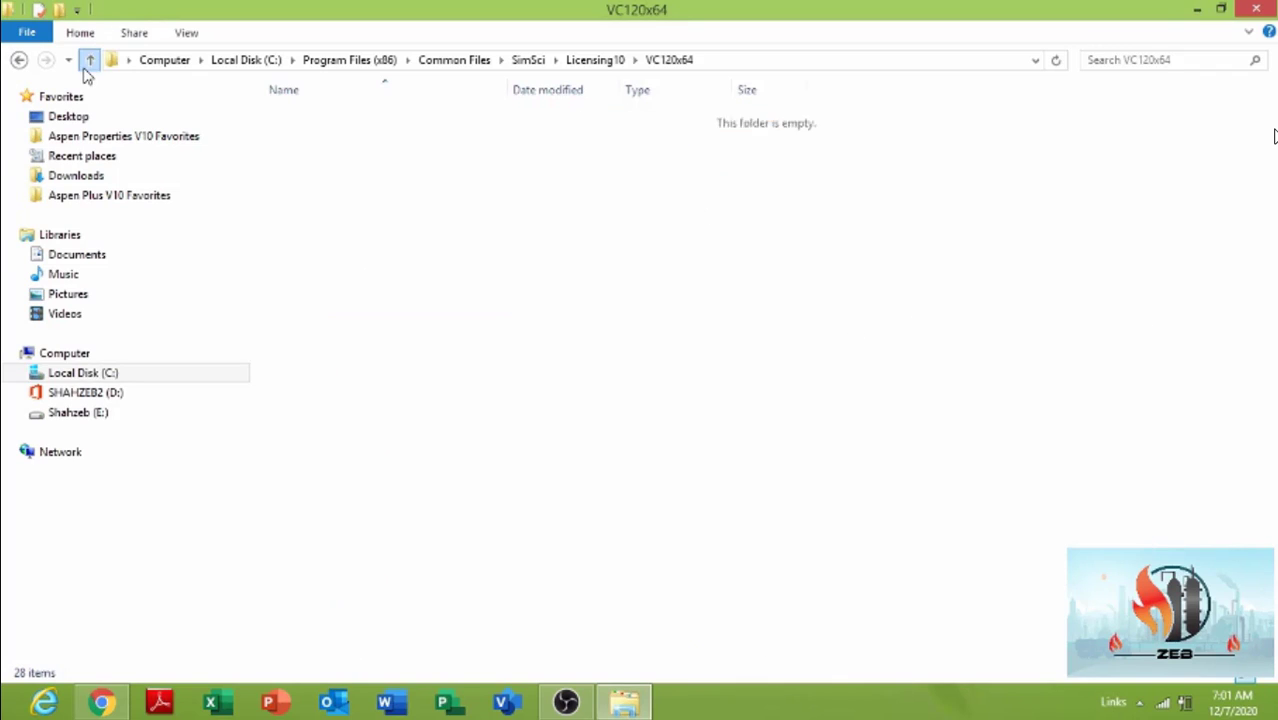
pyautogui.rightClick(387, 271)
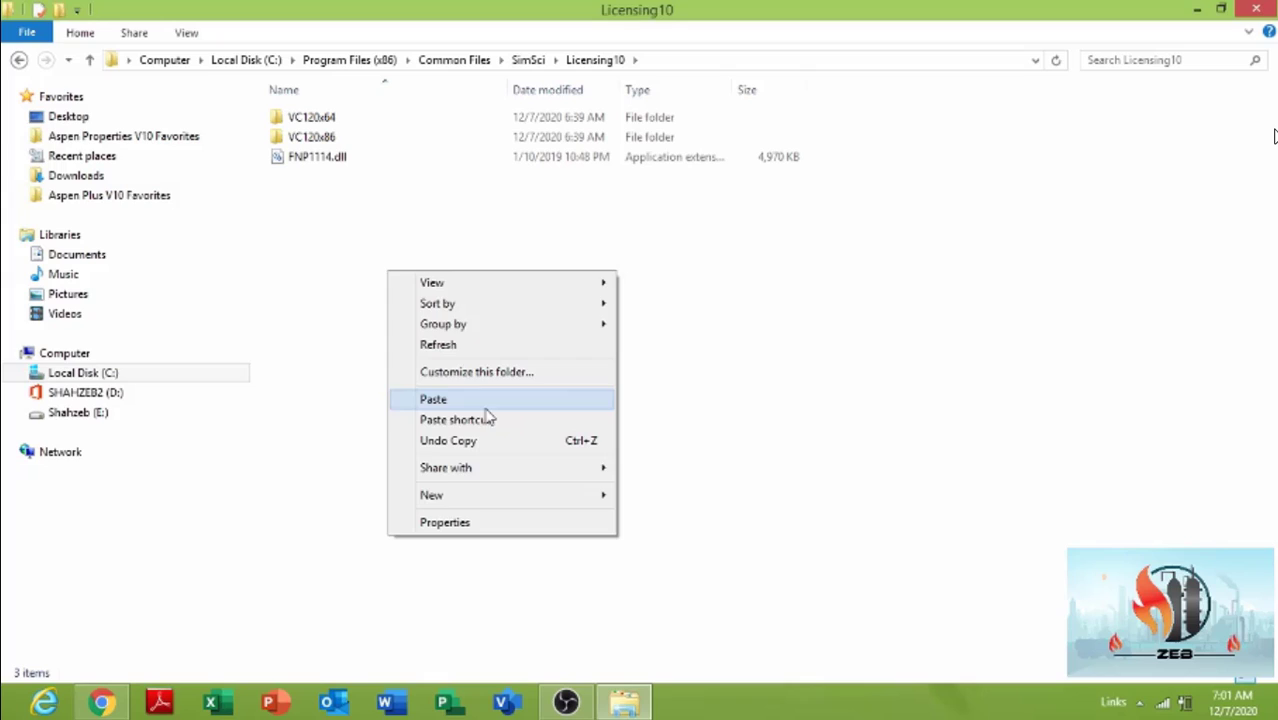
pyautogui.click(280, 240)
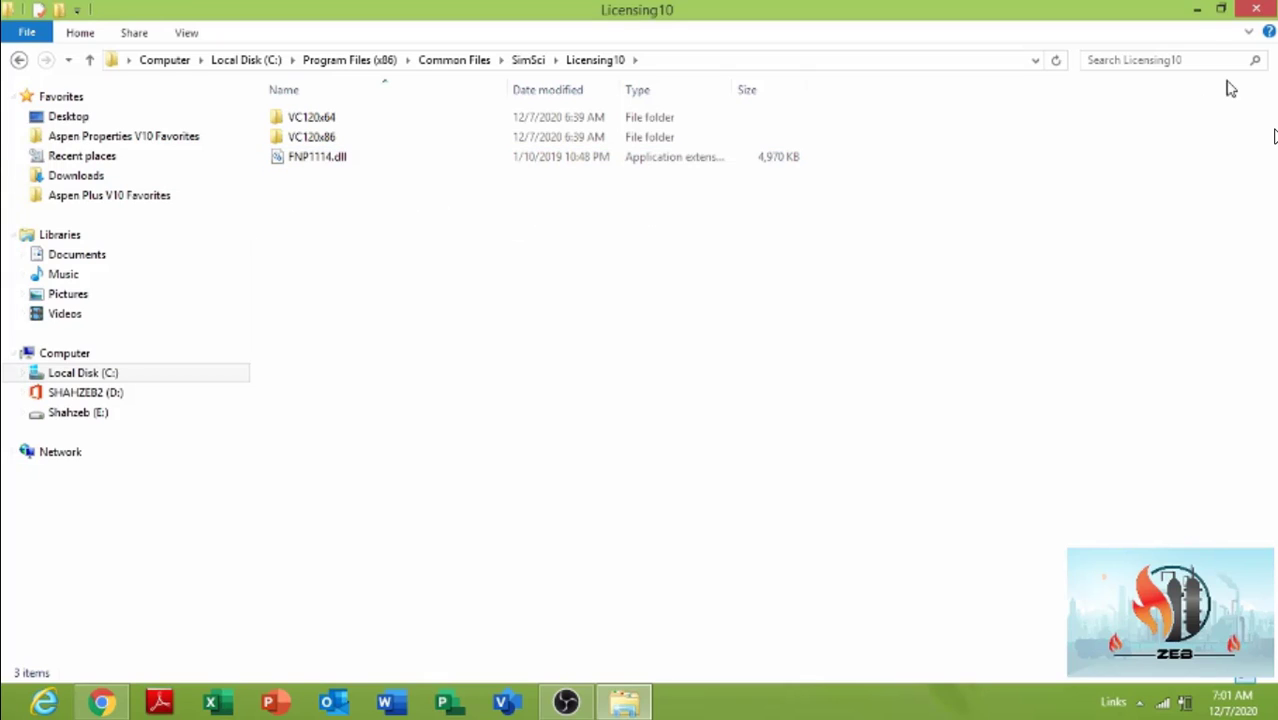
pyautogui.click(1201, 12)
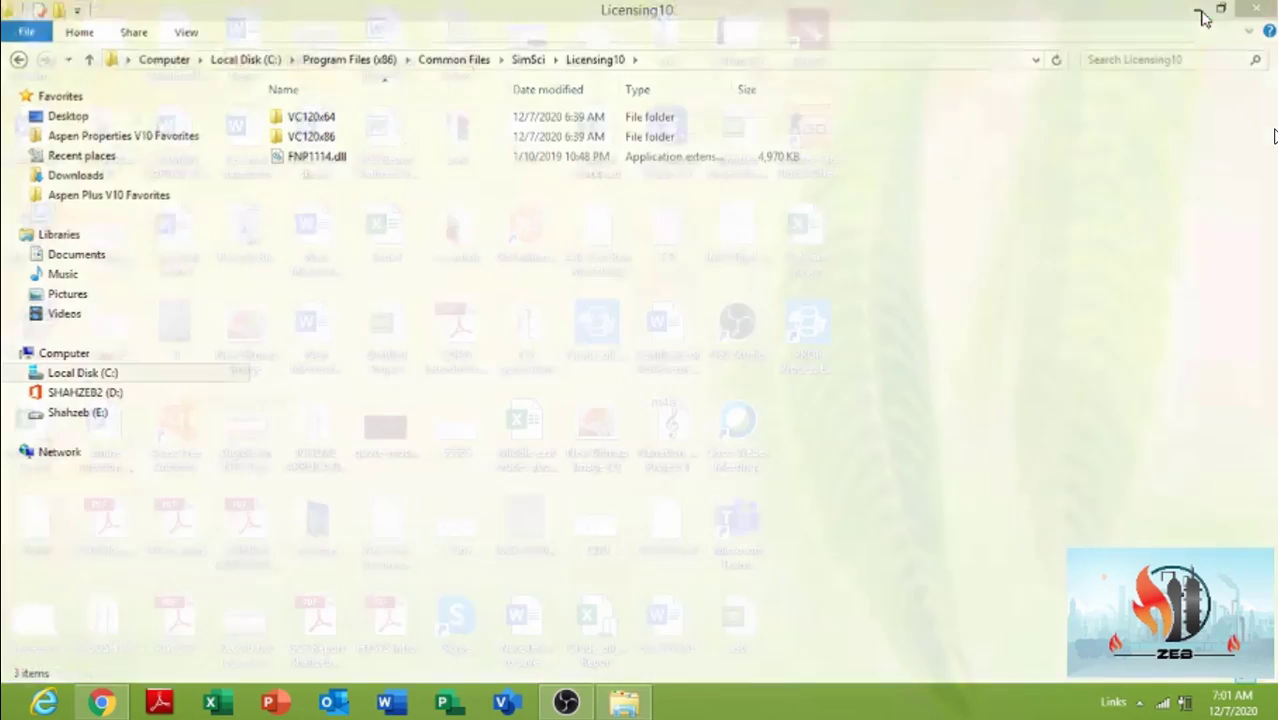
# Step: Refresh the desktop and launch the PRO/II Process Engineering 10.2 (64-bit) shortcut
pyautogui.rightClick(1062, 188)
pyautogui.click(1111, 238)
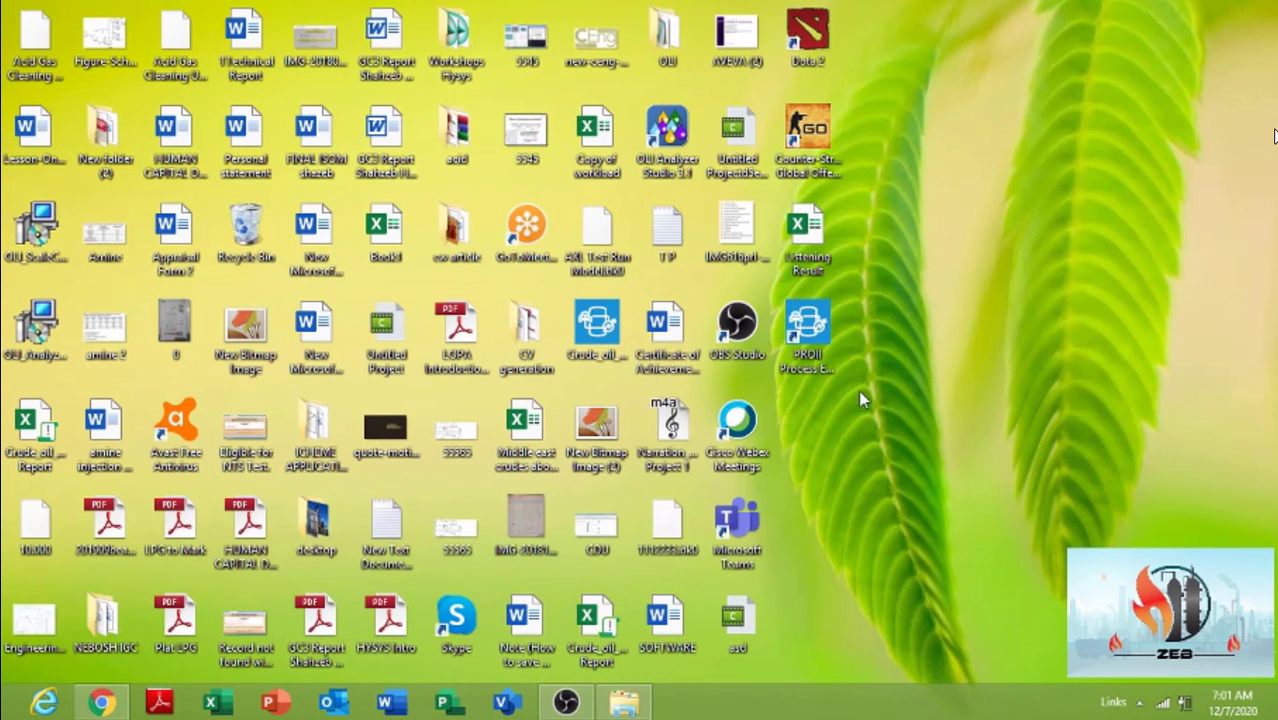
pyautogui.doubleClick(807, 335)
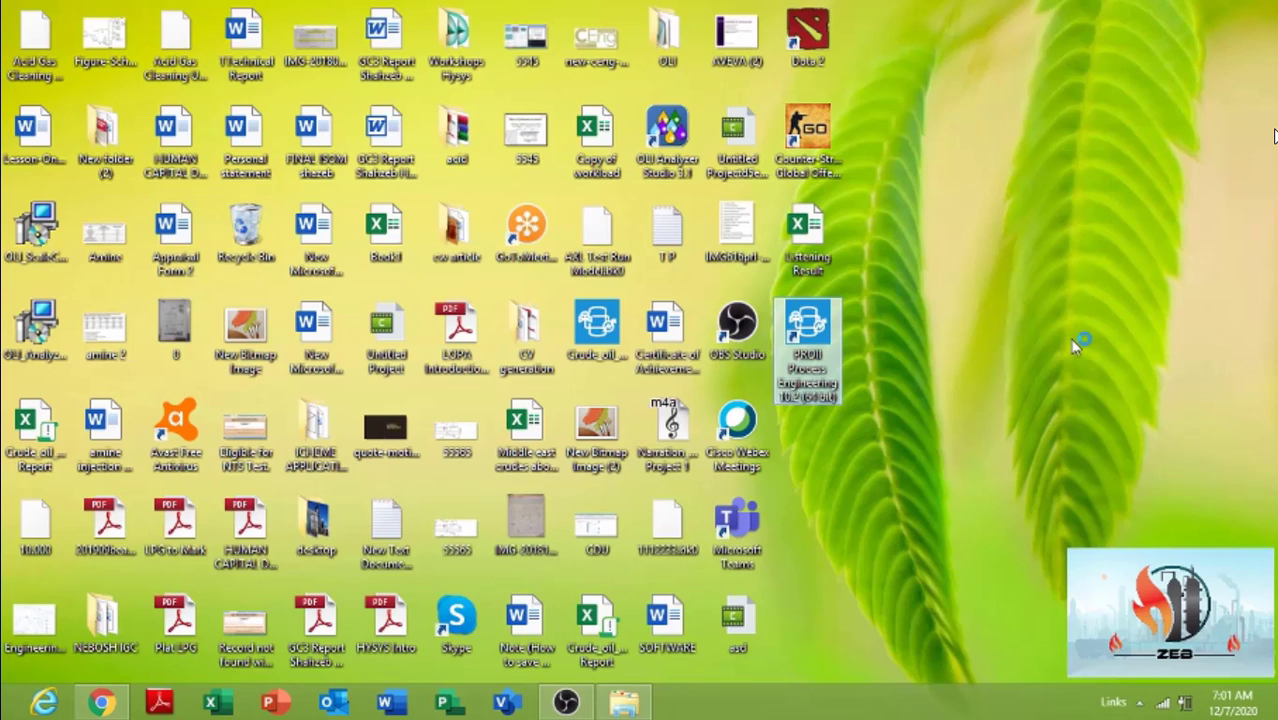